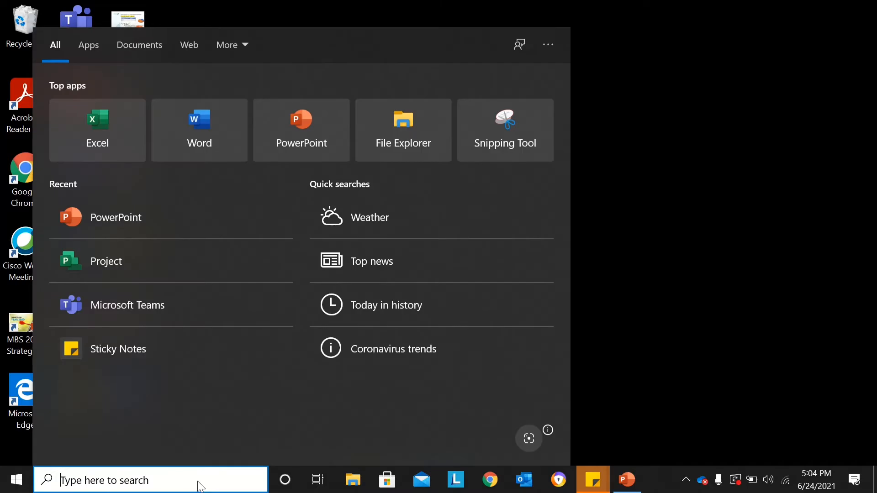
# Open Microsoft Project and create a blank project
pyautogui.write('pro')
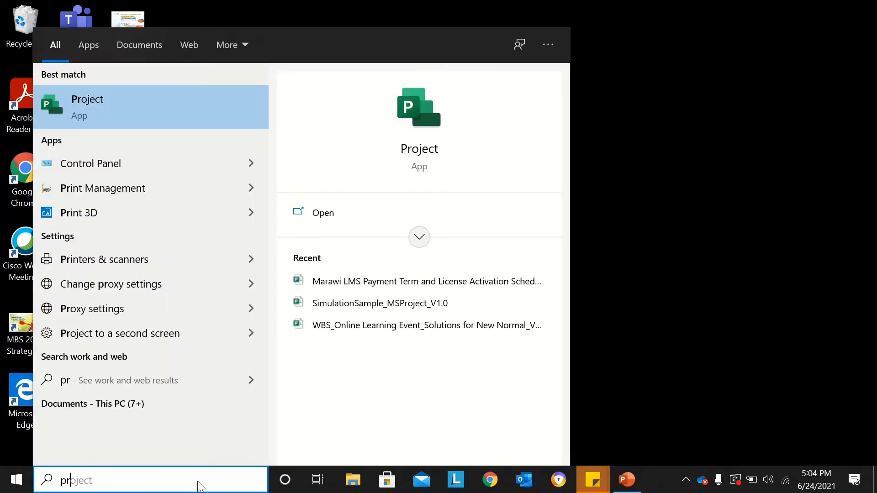
pyautogui.click(178, 116)
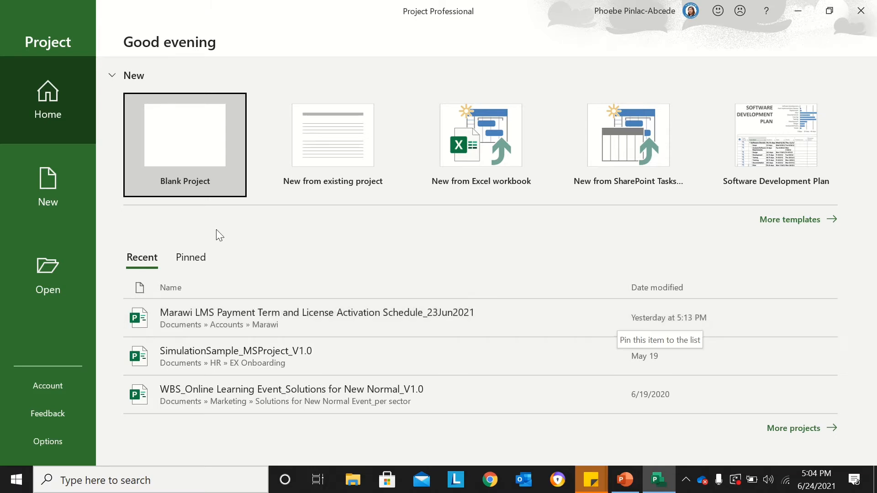
pyautogui.click(212, 160)
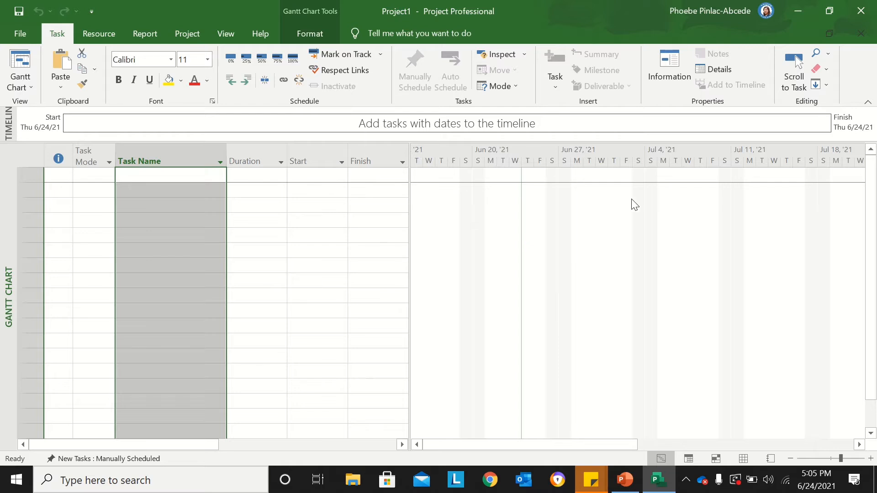
# Enter "My Project" and "Initiation" as the first two task names in the task table
pyautogui.click(167, 173)
pyautogui.write('M')
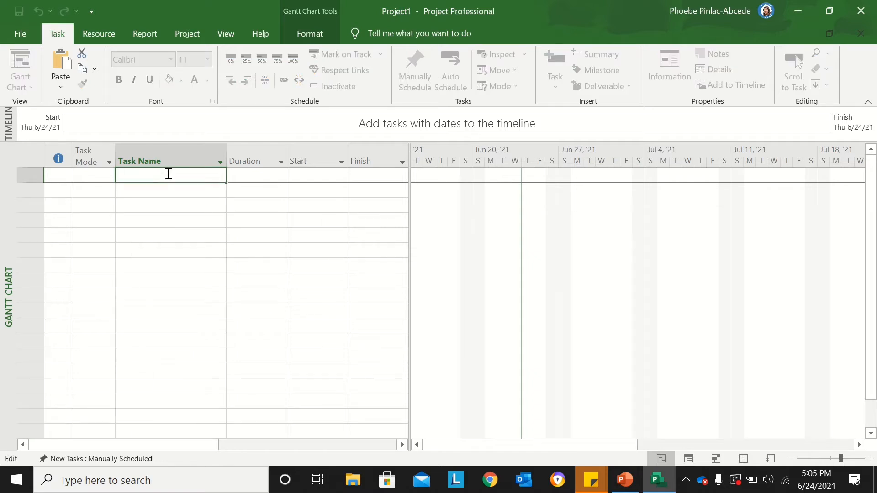
pyautogui.write('y Project')
pyautogui.press('Return')
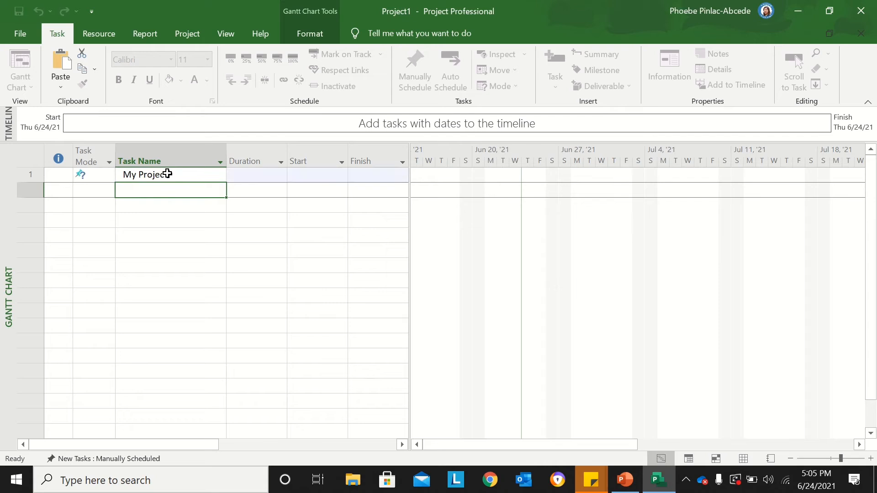
pyautogui.write('Initiation')
pyautogui.press('Return')
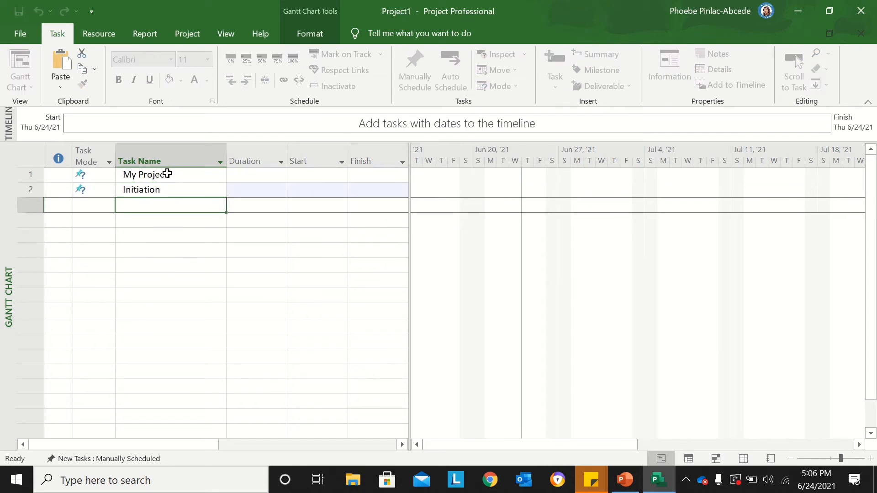
# Add the tasks "Project Proposal" and "Project Approval" below Initiation
pyautogui.write('Project P')
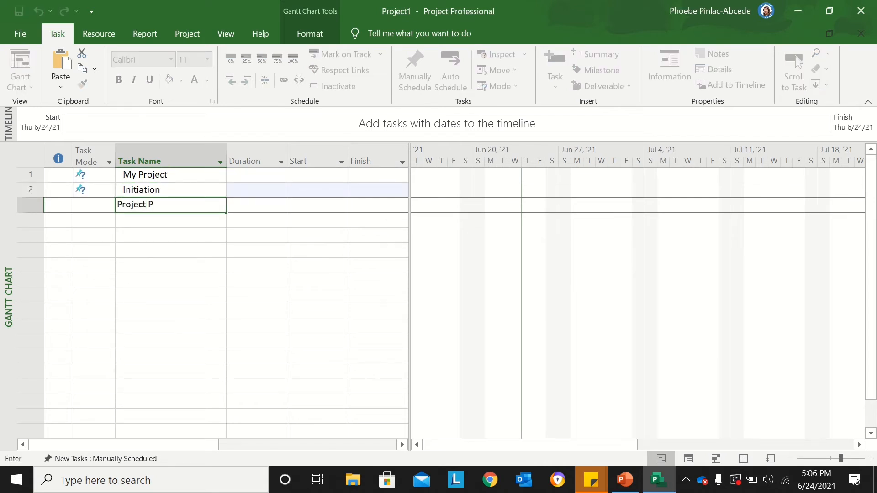
pyautogui.write('roposal')
pyautogui.press('Return')
pyautogui.write('Project')
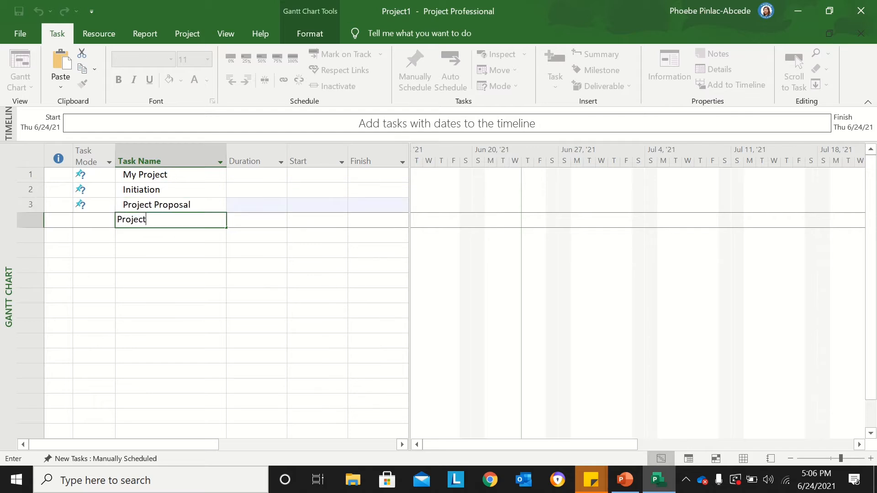
pyautogui.write(' Approval')
pyautogui.press('Return')
# Add the tasks "Planning", "Macro Planning" and "Detailed Planning" below Project Approval
pyautogui.write('Planning')
pyautogui.press('Return')
pyautogui.write('Macro Planning')
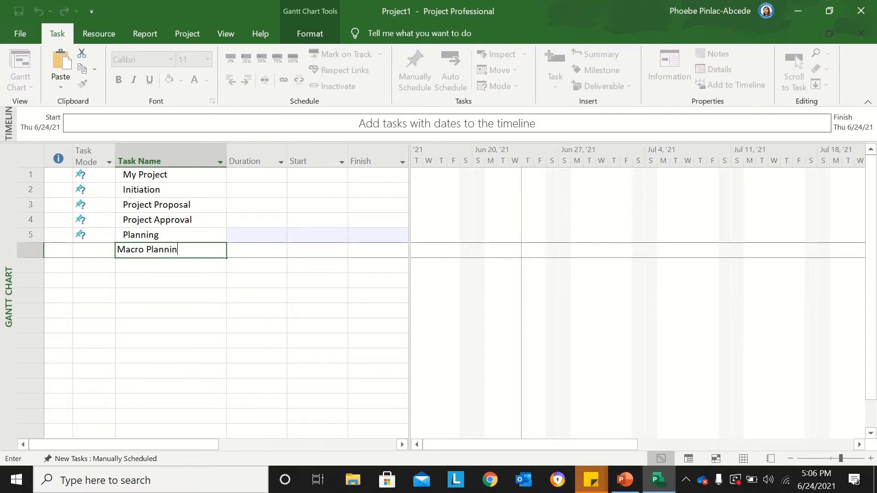
pyautogui.press('Return')
pyautogui.write('Detailed P')
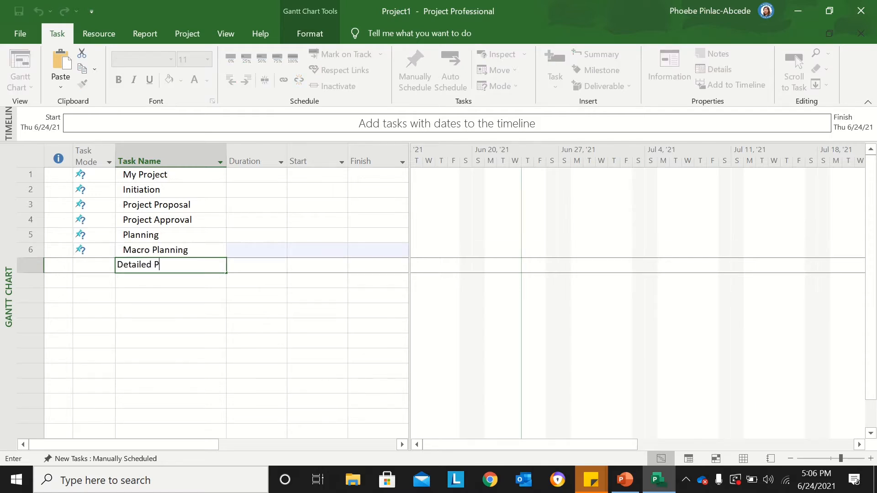
pyautogui.write('lanning')
pyautogui.press('Return')
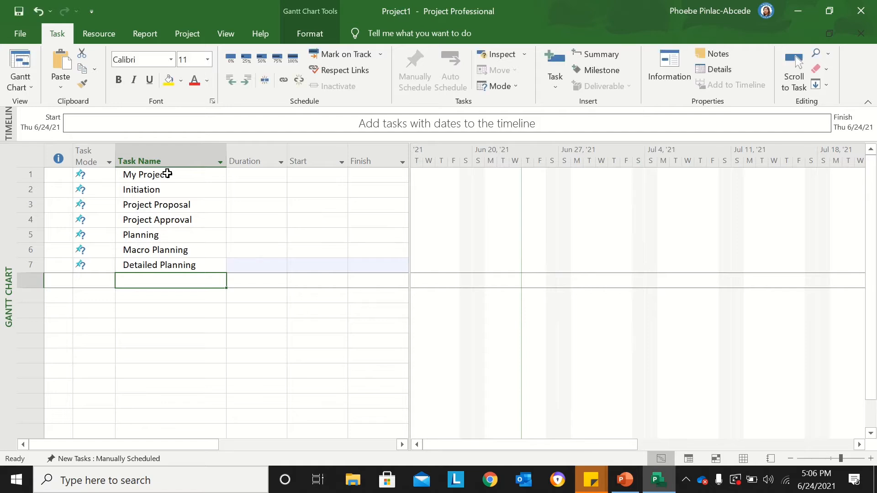
# Add the tasks "Execution/Realization/Integration", "Concept" and "Design" below Detailed Planning
pyautogui.write('Executi')
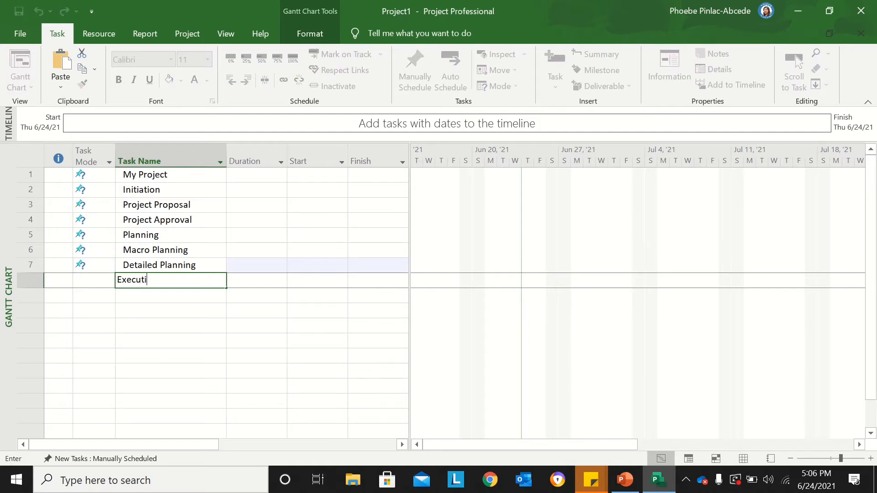
pyautogui.write('on/Realization/Integration')
pyautogui.press('Return')
pyautogui.write('Concept')
pyautogui.press('Return')
pyautogui.write('Desig')
pyautogui.press('BackSpace')
pyautogui.write('gn')
pyautogui.press('Return')
# Add the tasks "DEV/Build", "Integration" and "Test/Validation" below Design
pyautogui.write('DEV/Build')
pyautogui.press('Return')
pyautogui.write('Integration')
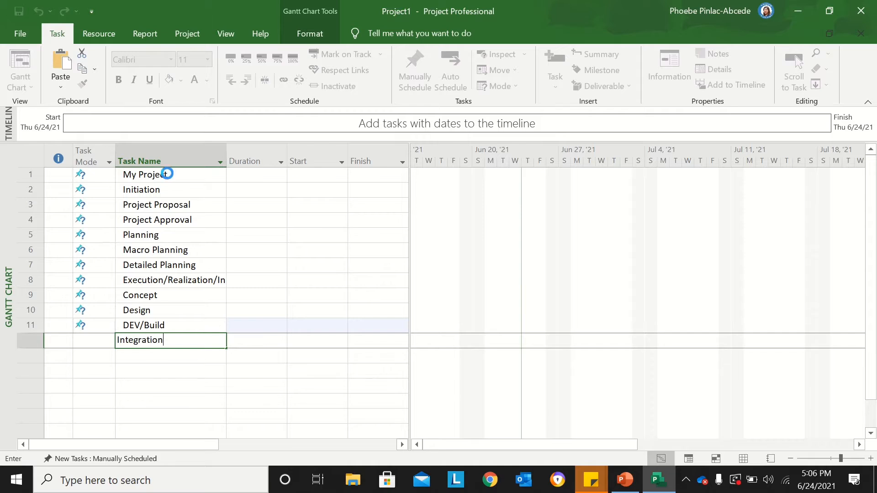
pyautogui.press('Return')
pyautogui.write('Test/')
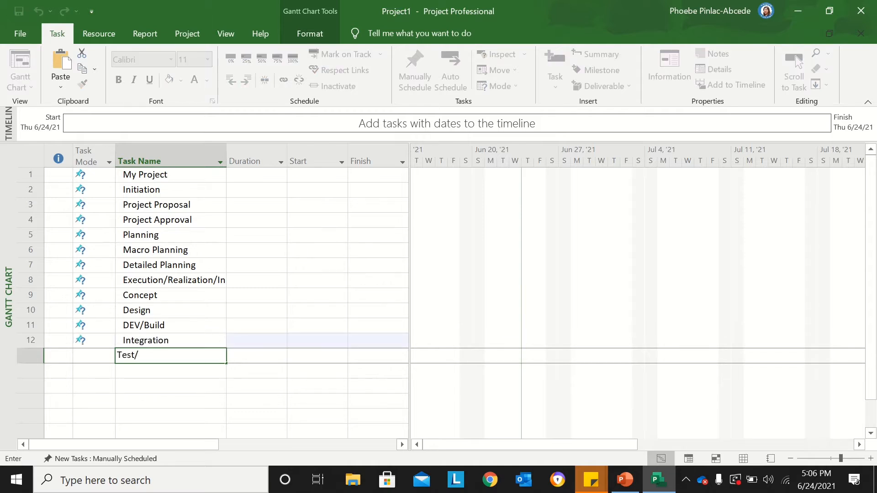
pyautogui.write('Validation')
pyautogui.press('Return')
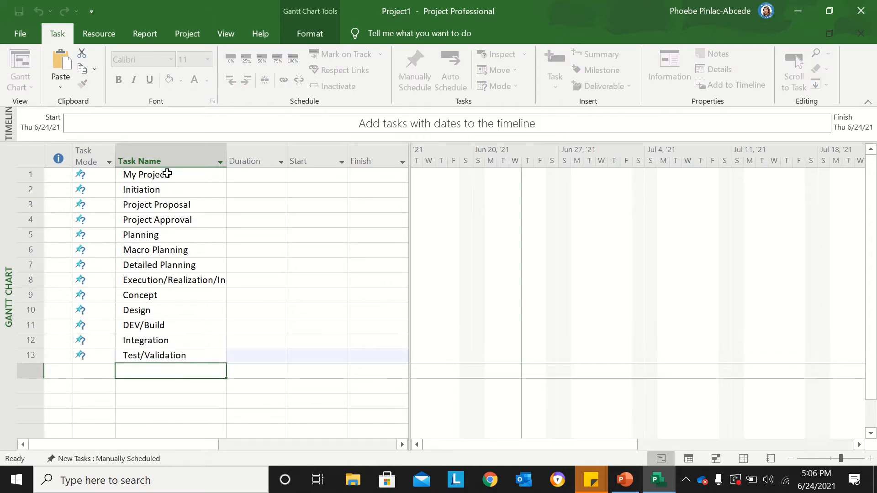
# Add the tasks "Deliver" and "Closing" at the end of the task list
pyautogui.write('Deliver')
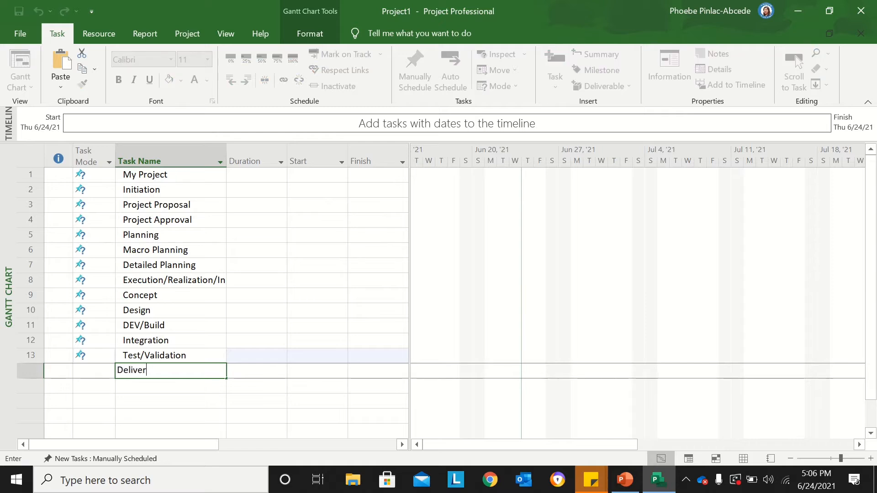
pyautogui.press('Return')
pyautogui.write('Closing')
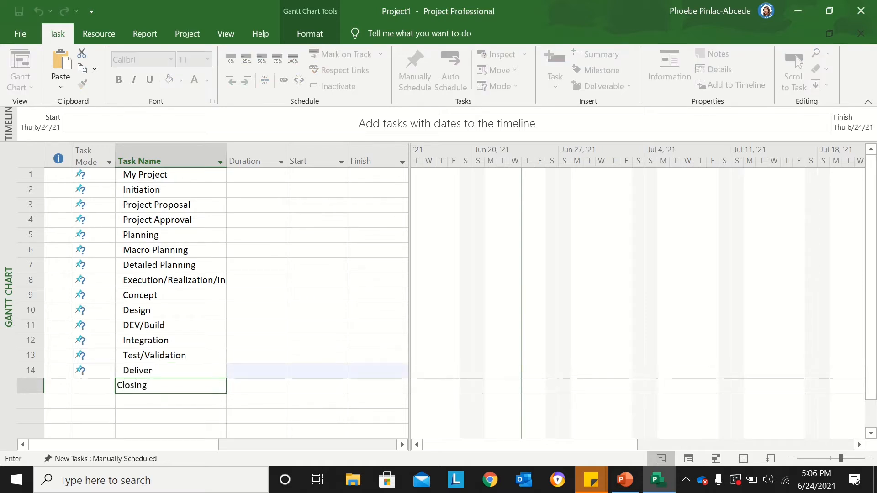
pyautogui.press('Return')
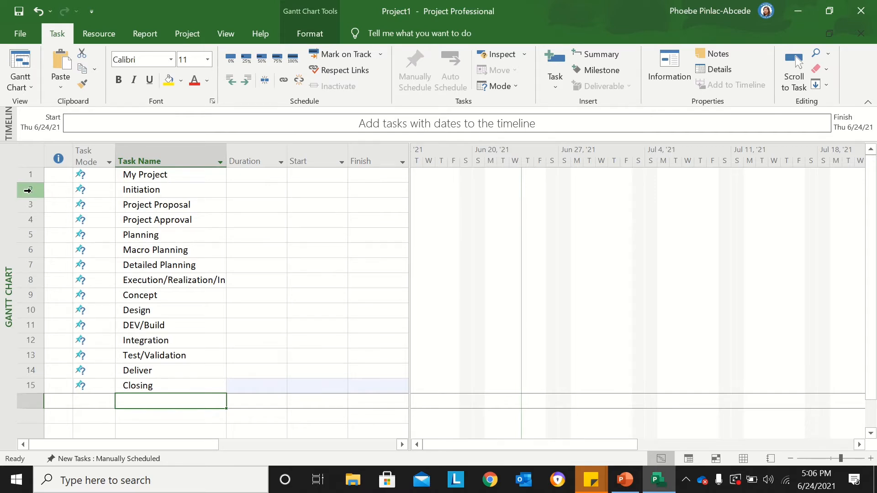
# Indent the tasks from Initiation through Closing under My Project, and Project Proposal and Project Approval one level further under Initiation
pyautogui.moveTo(27, 191); pyautogui.dragTo(77, 389)
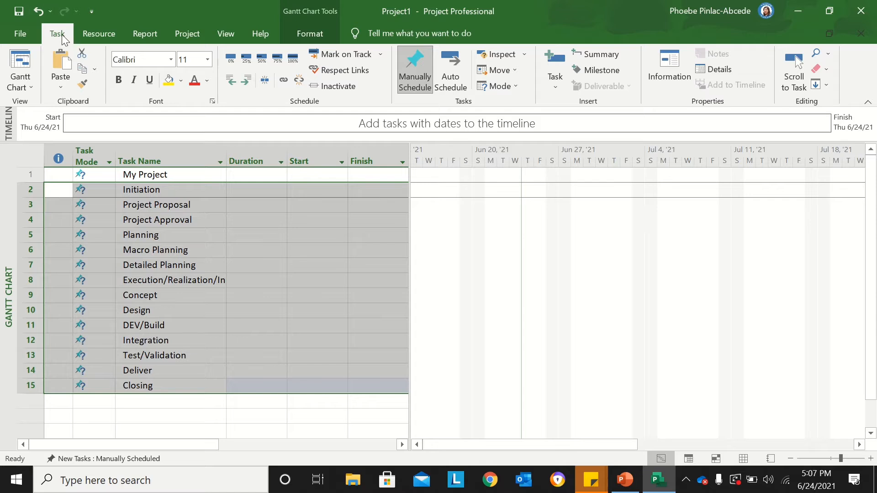
pyautogui.click(245, 81)
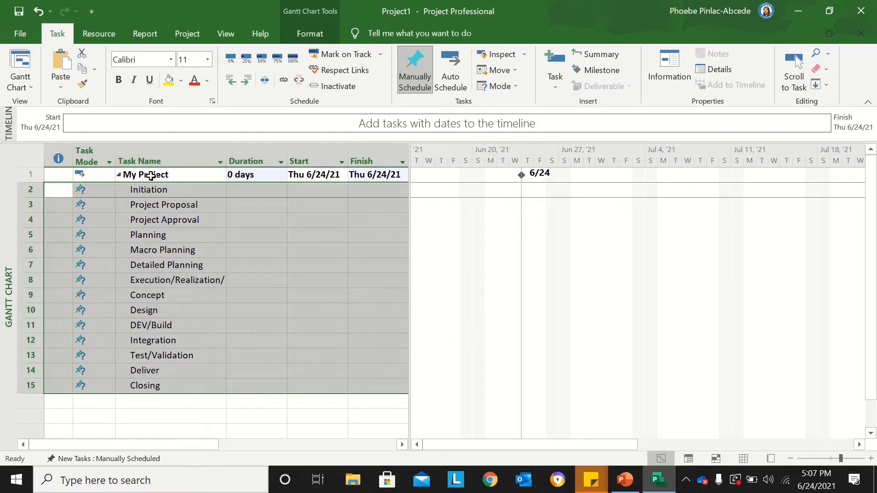
pyautogui.click(146, 206)
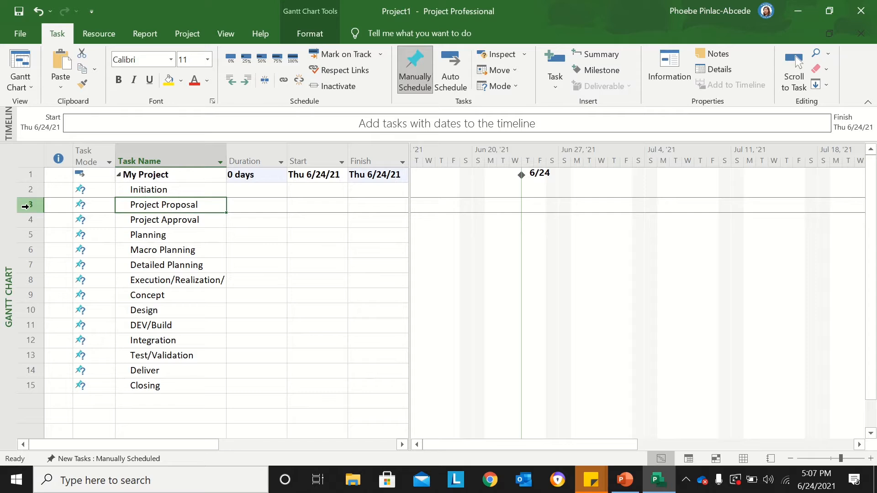
pyautogui.moveTo(25, 205); pyautogui.dragTo(28, 220)
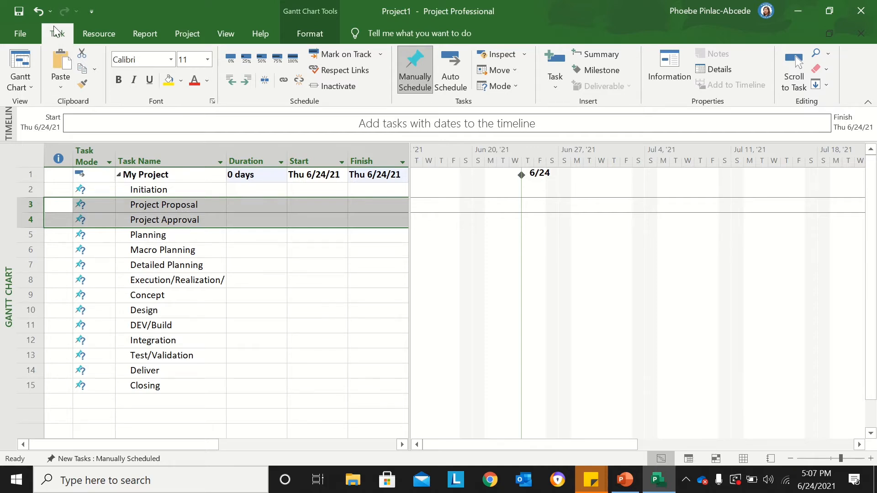
pyautogui.click(246, 79)
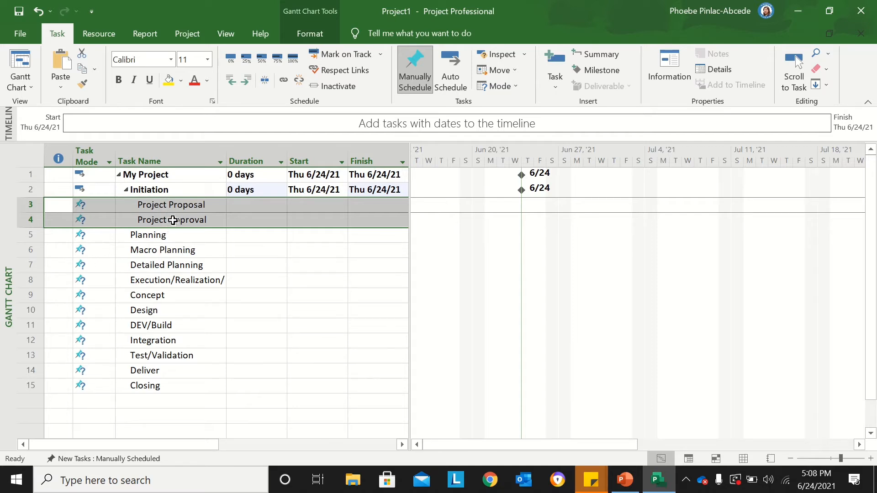
# Indent Macro Planning and Detailed Planning as subtasks of Planning
pyautogui.click(151, 237)
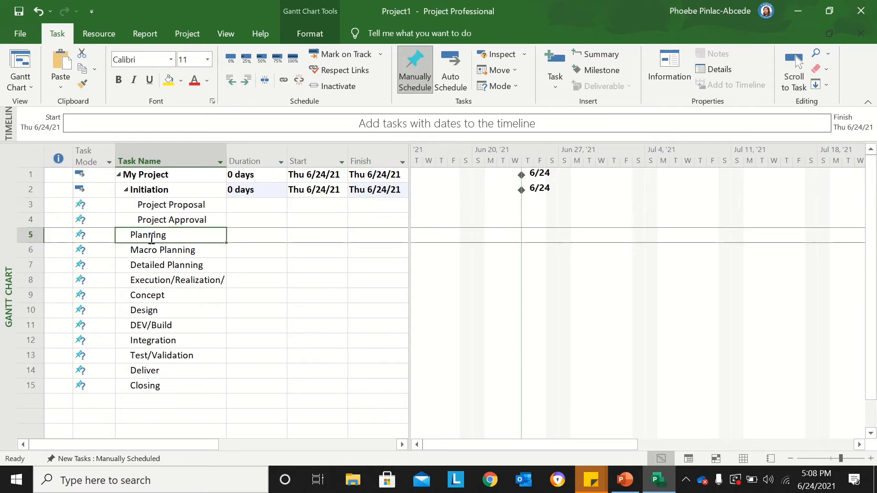
pyautogui.click(31, 250)
pyautogui.moveTo(31, 250); pyautogui.dragTo(33, 264)
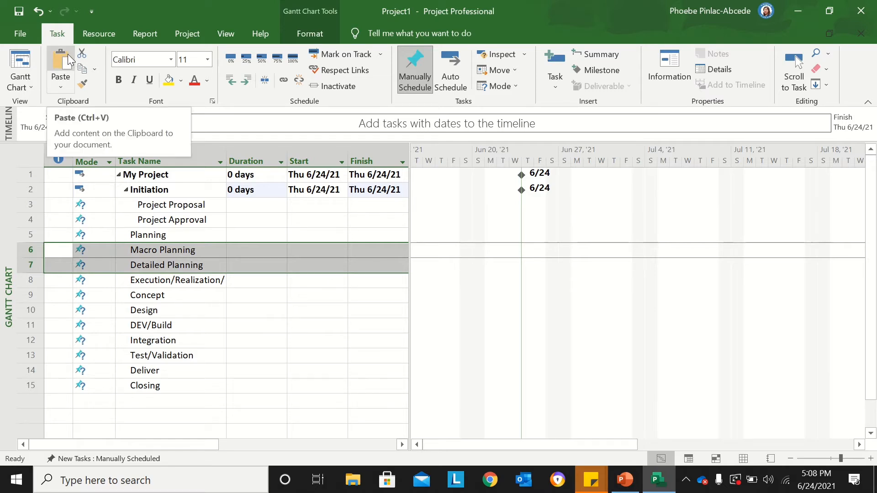
pyautogui.click(251, 84)
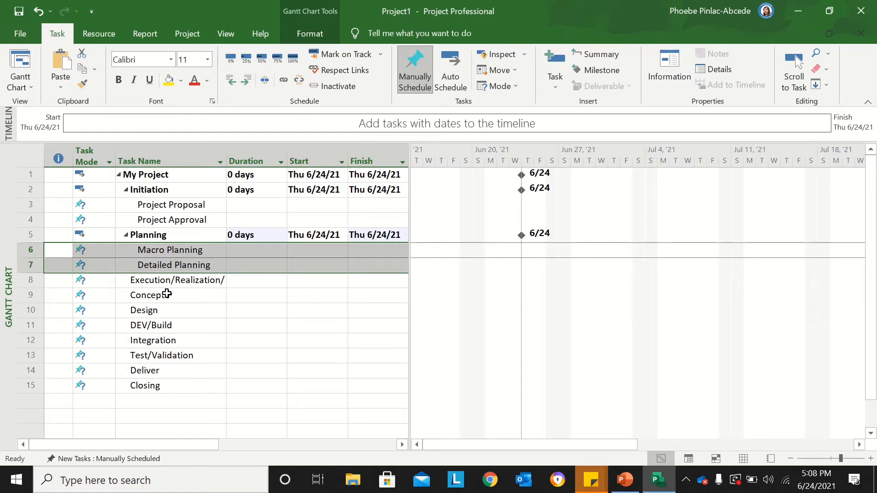
# Indent the tasks from Concept through Deliver as subtasks of the Execution/Realization/Integration phase
pyautogui.click(25, 280)
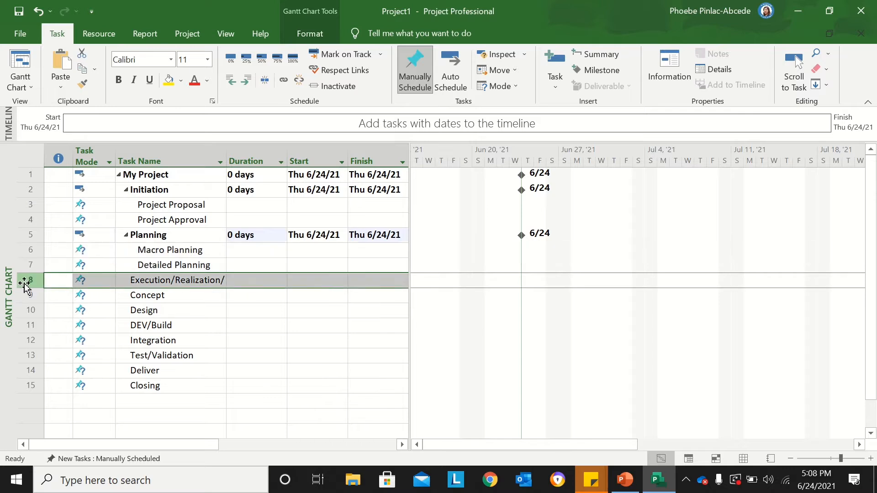
pyautogui.moveTo(32, 296); pyautogui.dragTo(53, 371)
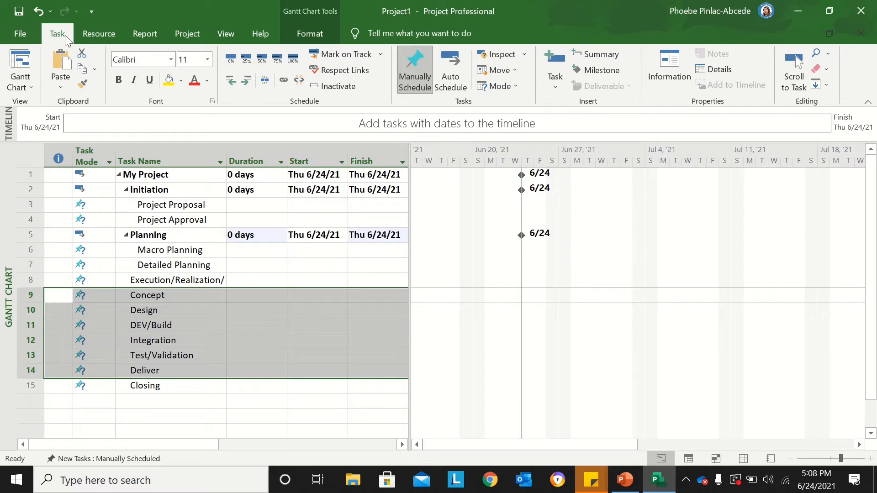
pyautogui.click(245, 85)
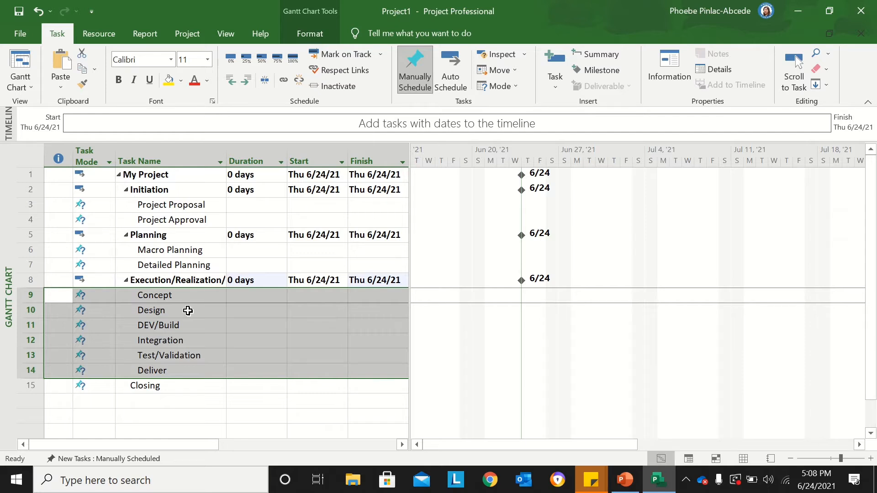
# Add a "Closing Meeting" task below Closing and indent it as a subtask of Closing
pyautogui.click(175, 398)
pyautogui.write('Closing Meeting')
pyautogui.press('Return')
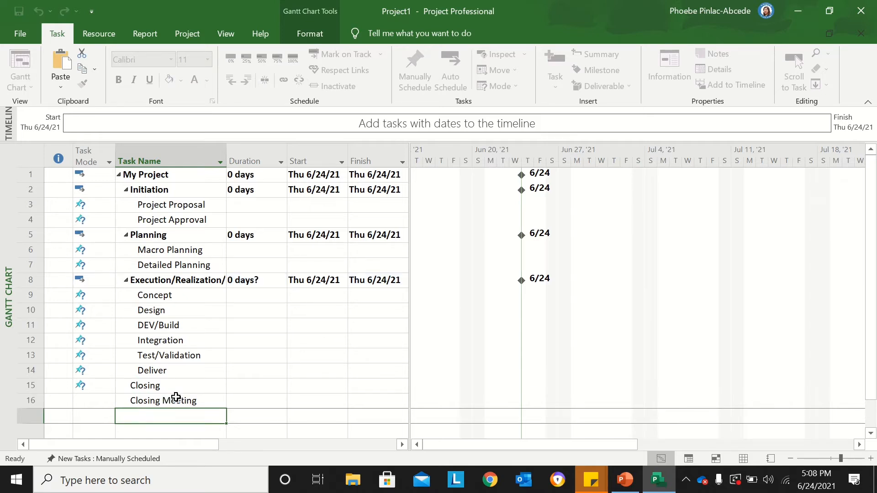
pyautogui.click(174, 398)
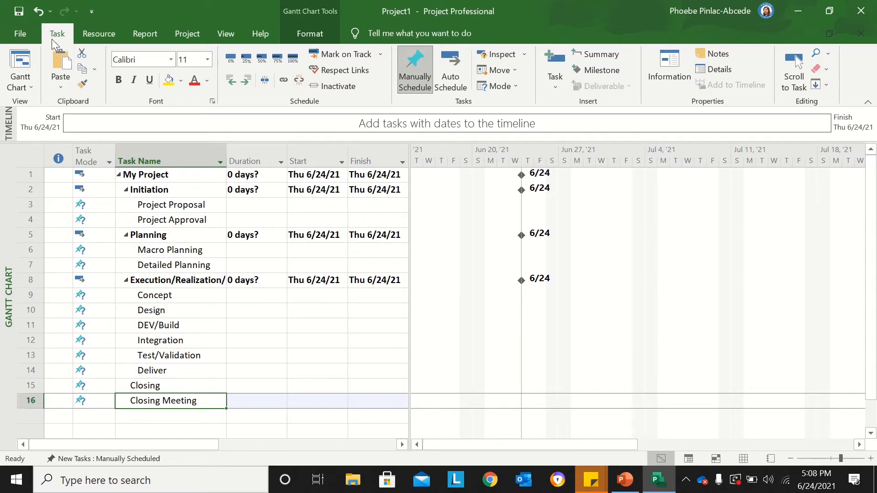
pyautogui.click(249, 81)
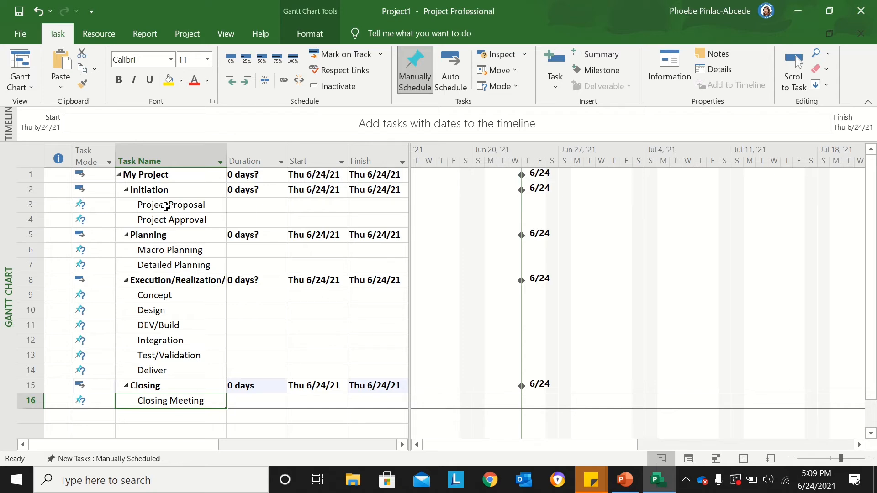
pyautogui.click(32, 189)
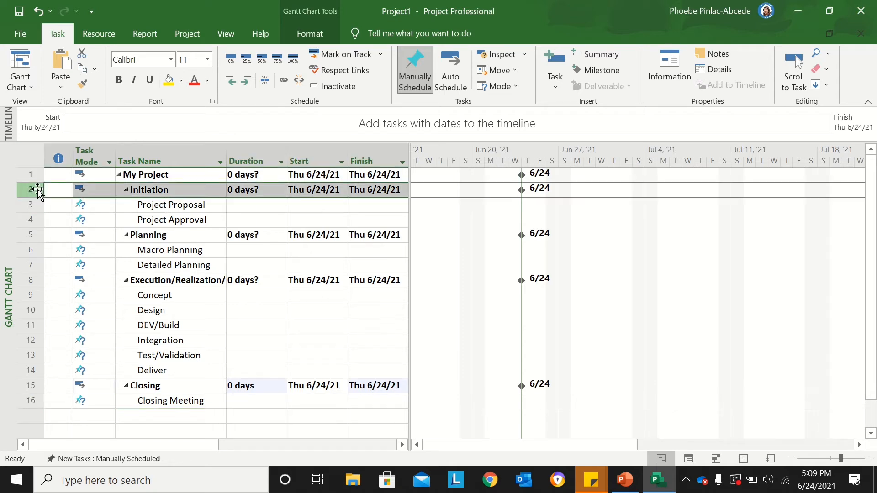
pyautogui.click(31, 234)
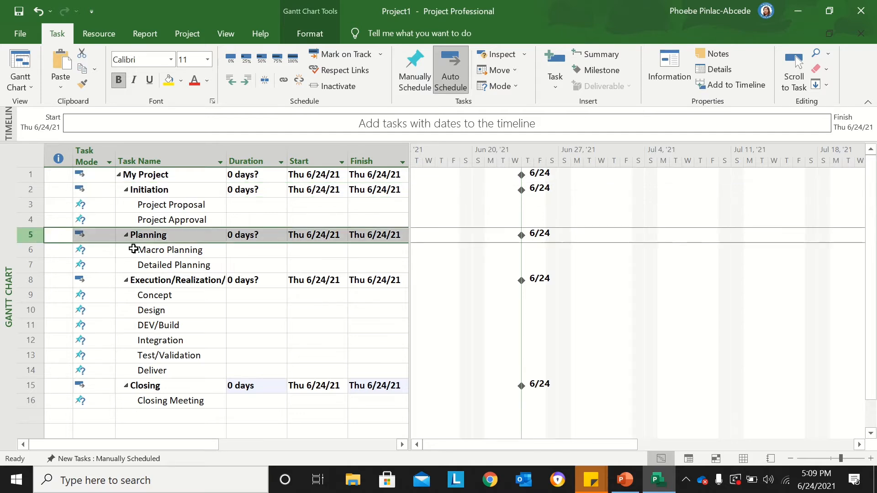
pyautogui.click(28, 280)
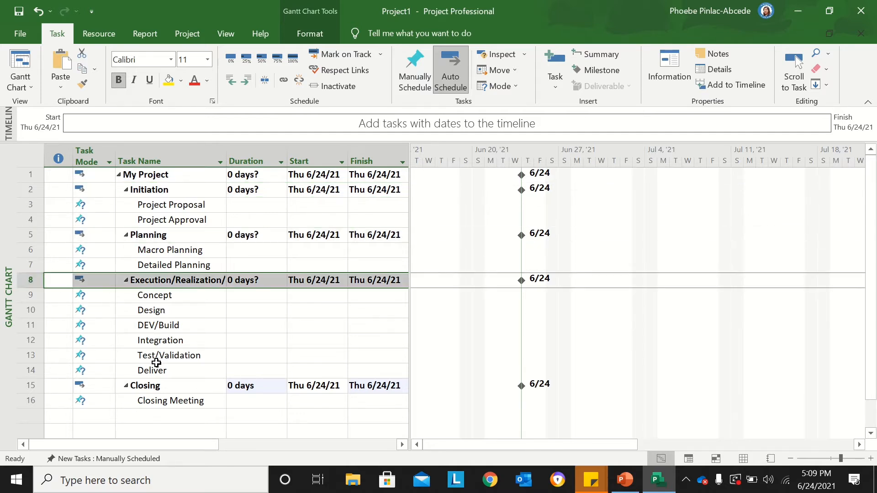
# Switch all tasks from My Project through Closing Meeting to Auto Schedule
pyautogui.click(30, 385)
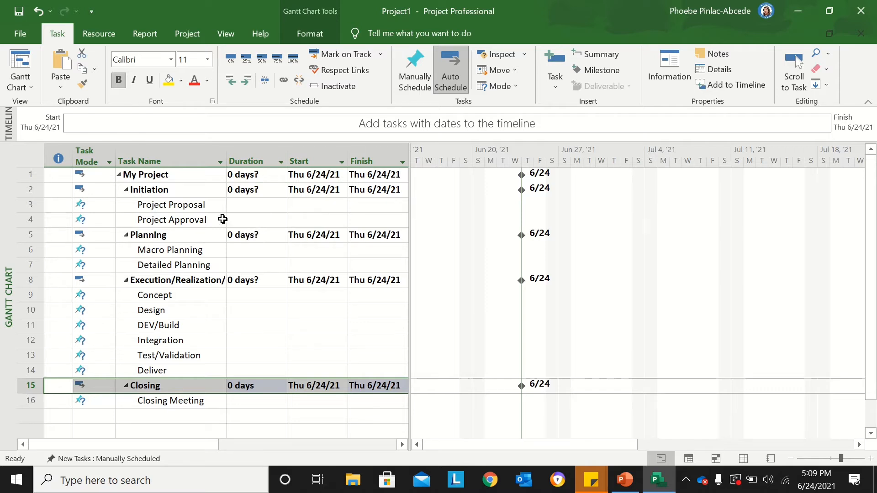
pyautogui.moveTo(31, 174); pyautogui.dragTo(57, 401)
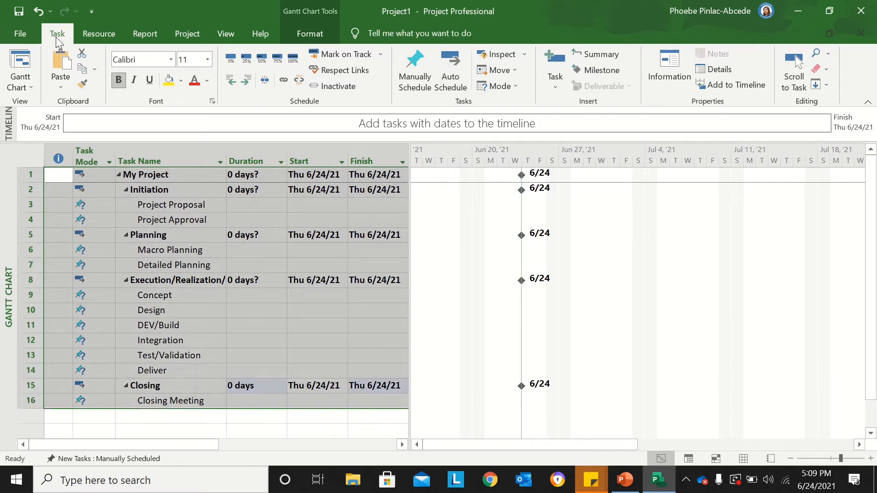
pyautogui.click(451, 80)
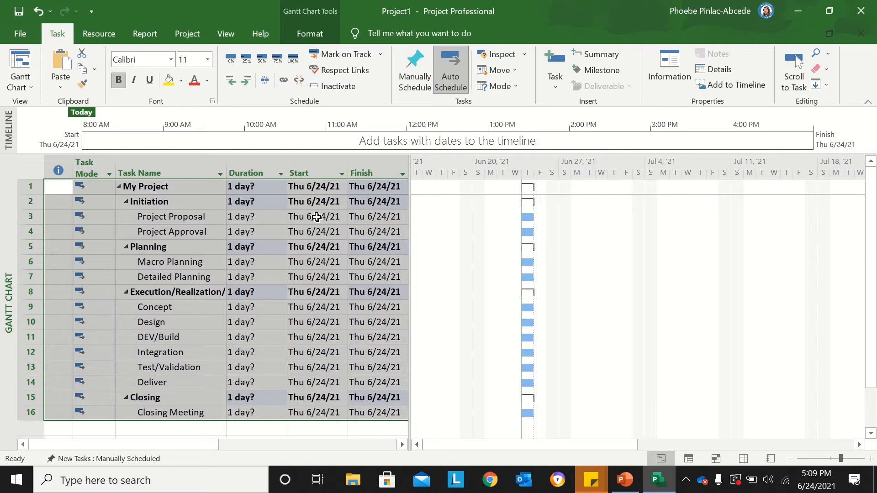
# Set the duration of Project Proposal to 1 week and of Project Approval to 0 days
pyautogui.click(174, 222)
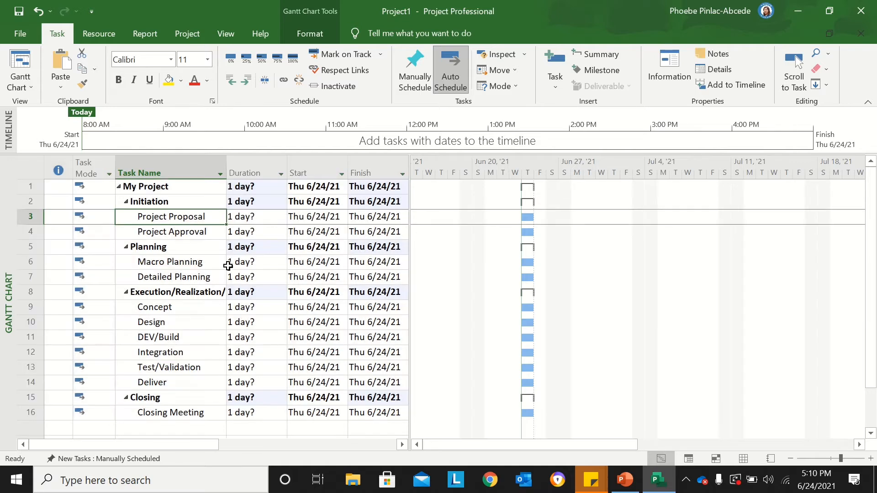
pyautogui.click(20, 220)
pyautogui.click(261, 218)
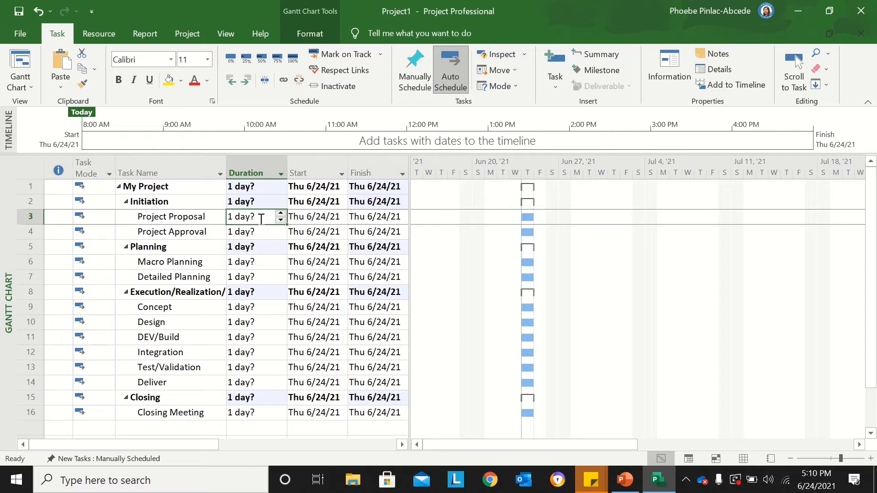
pyautogui.write('1 2')
pyautogui.press('BackSpace')
pyautogui.write('w')
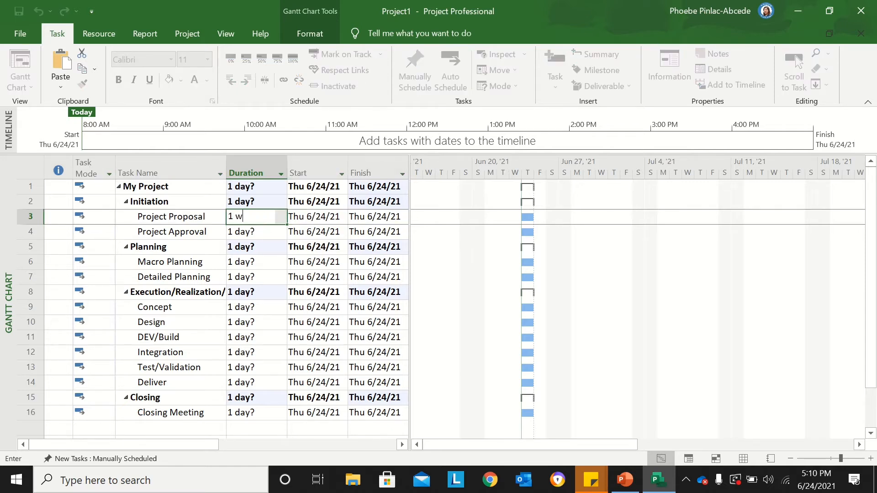
pyautogui.press('Return')
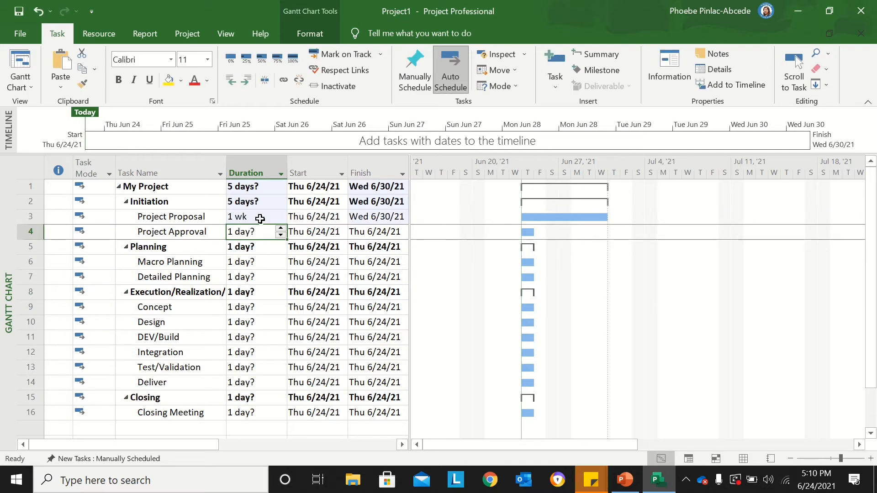
pyautogui.write('0 d')
pyautogui.press('Return')
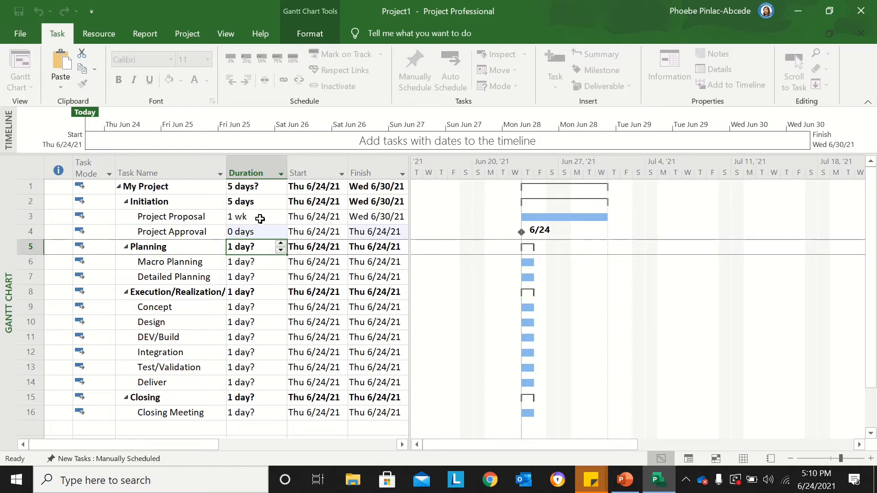
# Set the duration of Macro Planning to 1 week and of Detailed Planning to 2 weeks
pyautogui.press('Return')
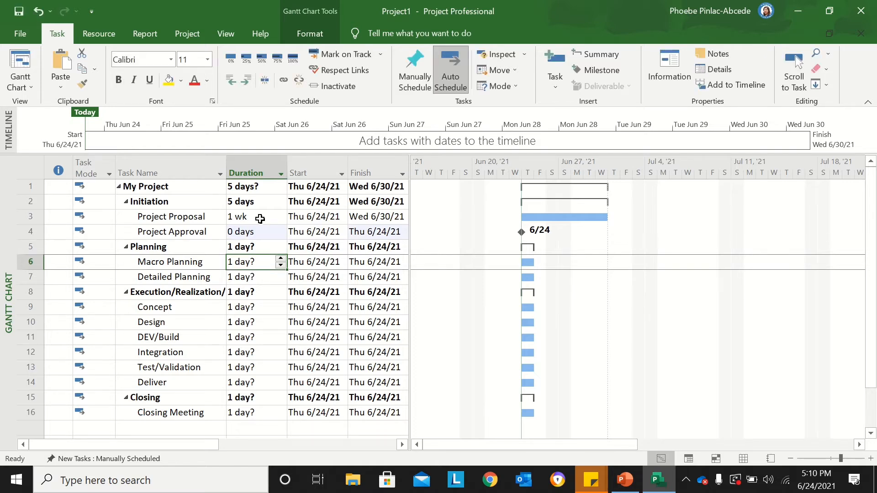
pyautogui.write('1 wk')
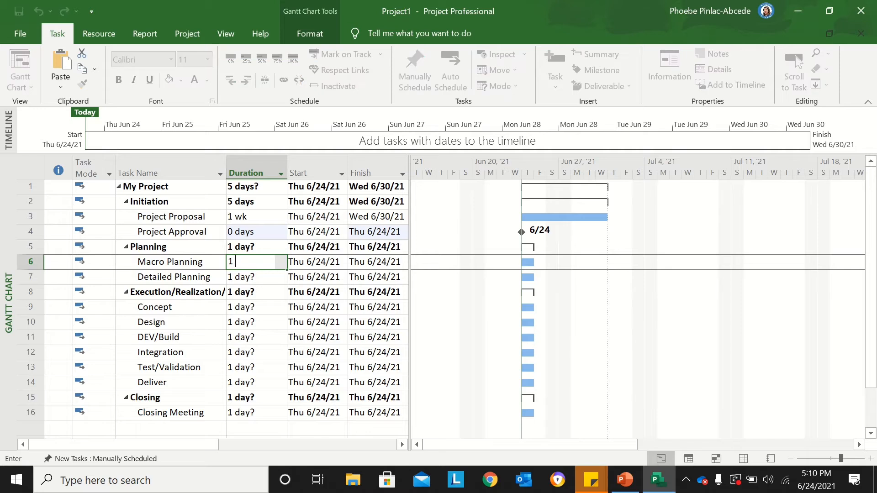
pyautogui.press('Return')
pyautogui.write('2 wks')
pyautogui.press('Return')
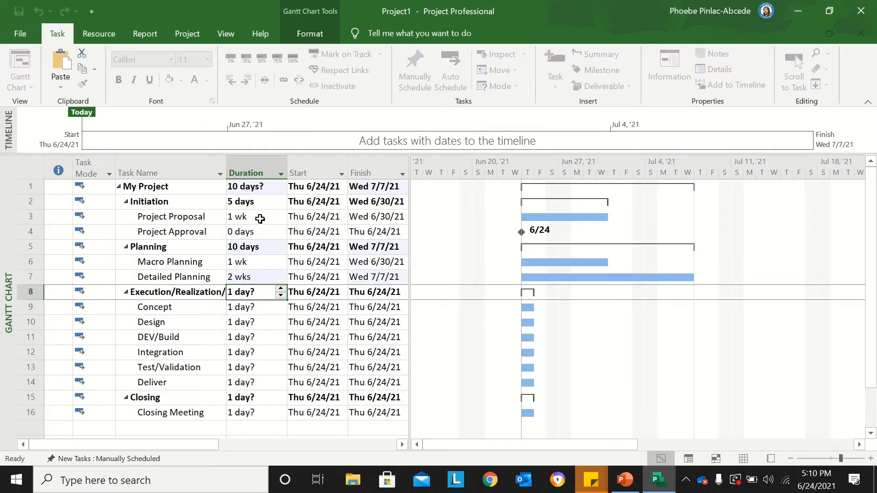
# Set the durations of Concept and Design to 1 week each and of DEV/Build to 2 weeks
pyautogui.press('Return')
pyautogui.write('1 w')
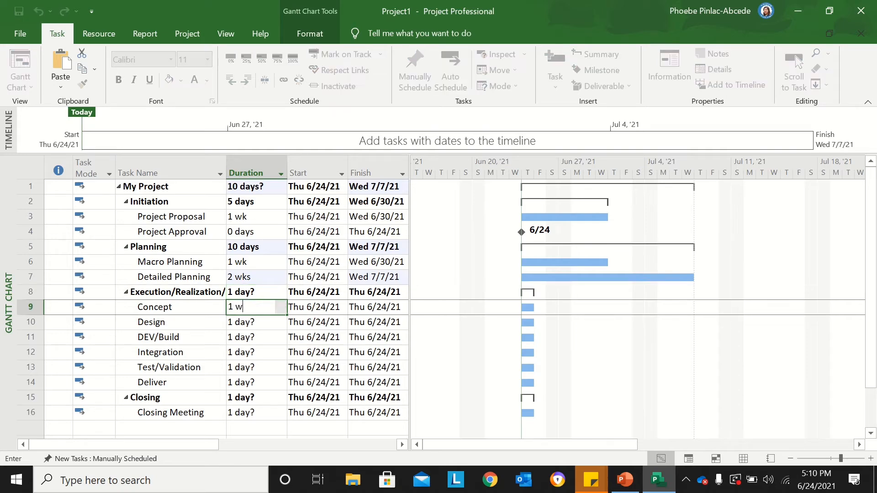
pyautogui.press('Return')
pyautogui.write('1 w')
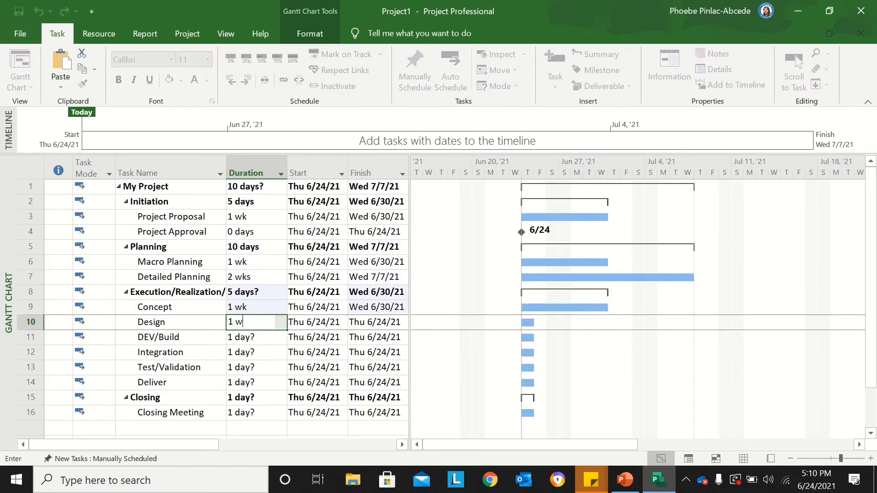
pyautogui.press('Return')
pyautogui.write('2 w')
pyautogui.press('Return')
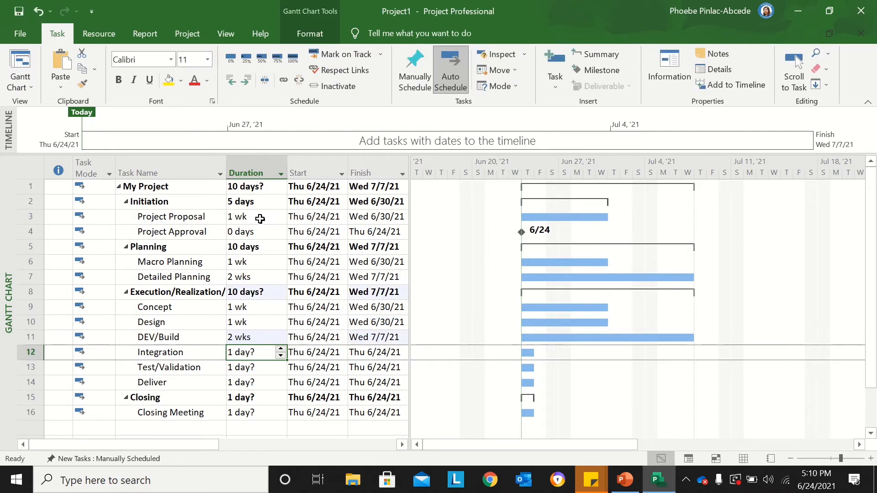
# Set the durations of Integration to 2 weeks, Test/Validation to 1 week and Deliver to 0 days
pyautogui.write('2 wks')
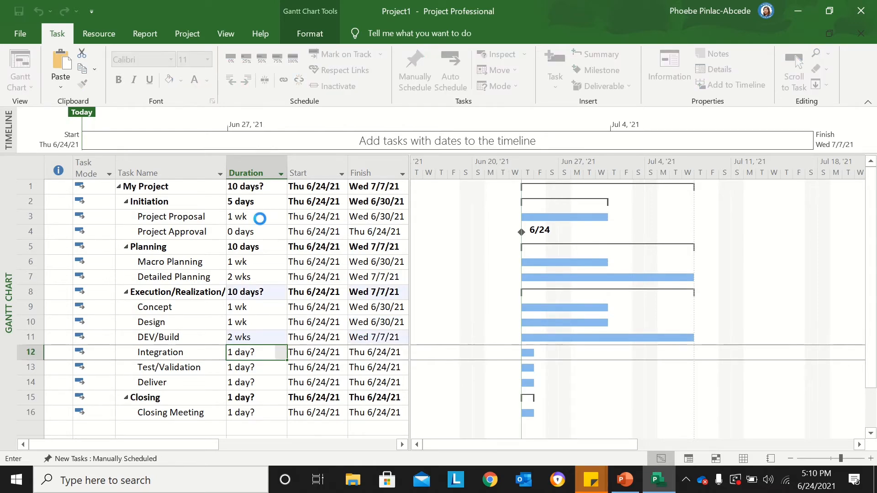
pyautogui.press('Return')
pyautogui.write('1 w')
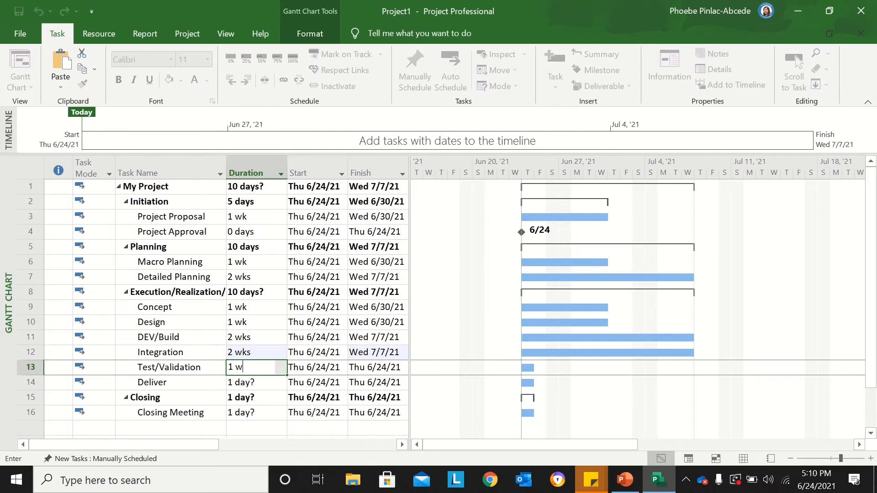
pyautogui.press('Return')
pyautogui.write('0')
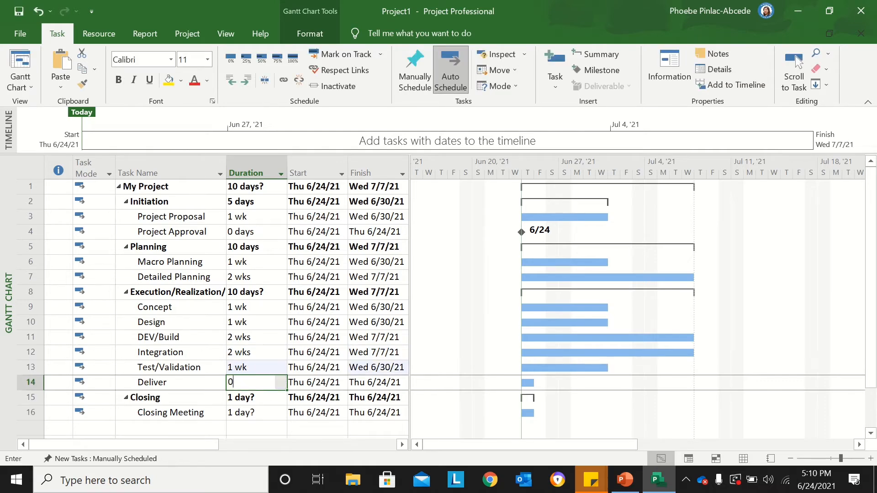
pyautogui.write(' d')
pyautogui.press('Return')
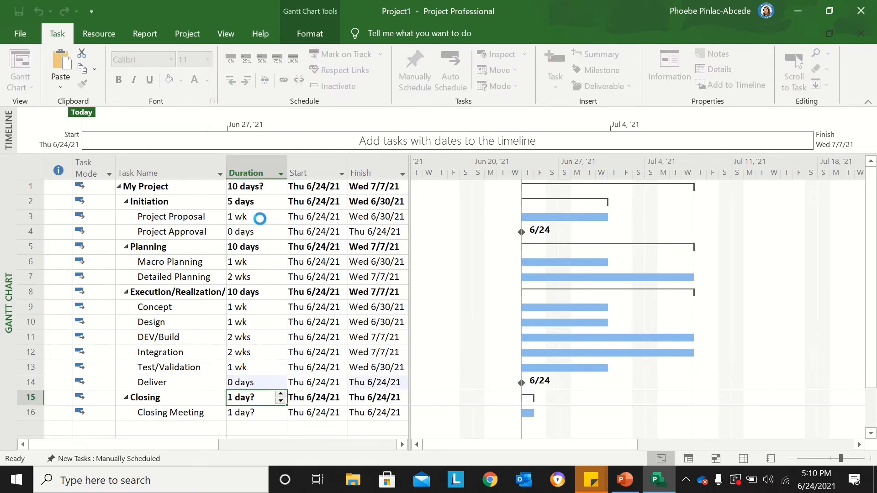
# Set the duration of Closing Meeting to 2 days
pyautogui.press('Return')
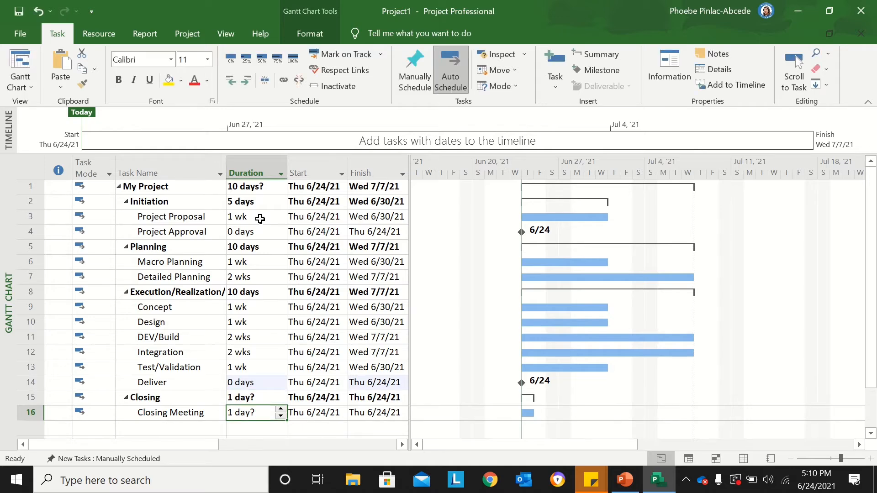
pyautogui.write('2')
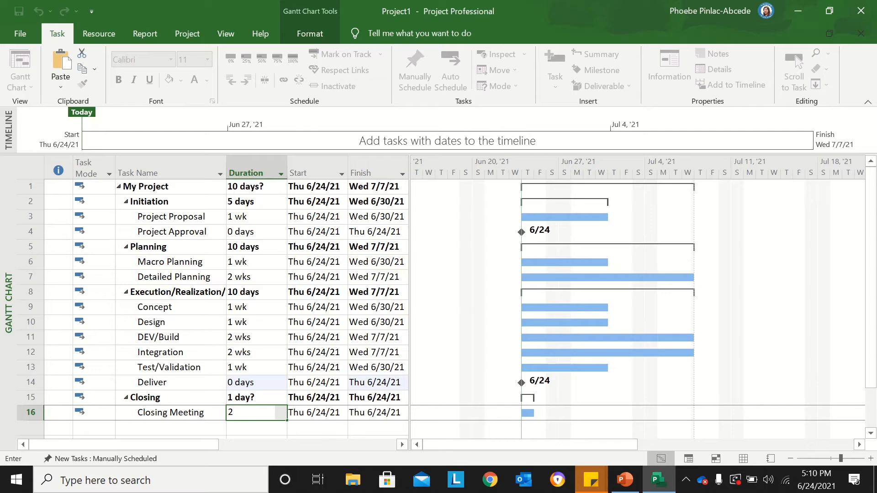
pyautogui.write(' d')
pyautogui.press('Return')
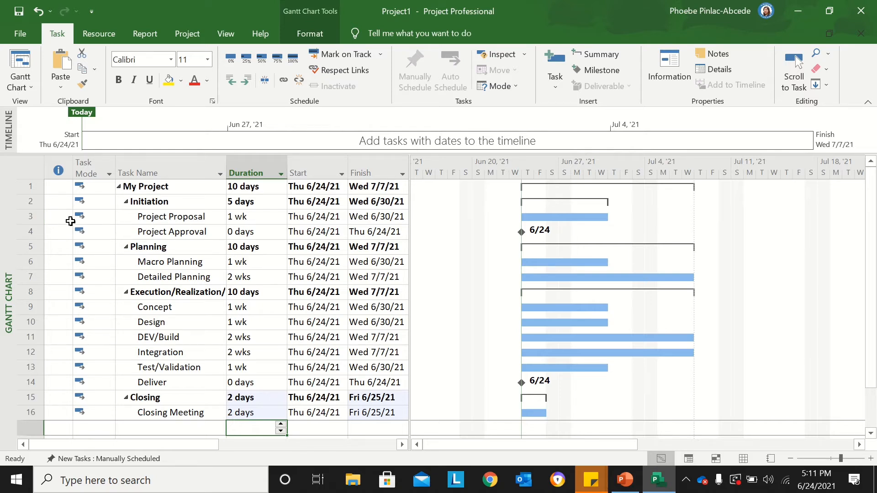
# Link Project Proposal to Project Approval, and Macro Planning to Detailed Planning, as successive tasks
pyautogui.click(30, 216)
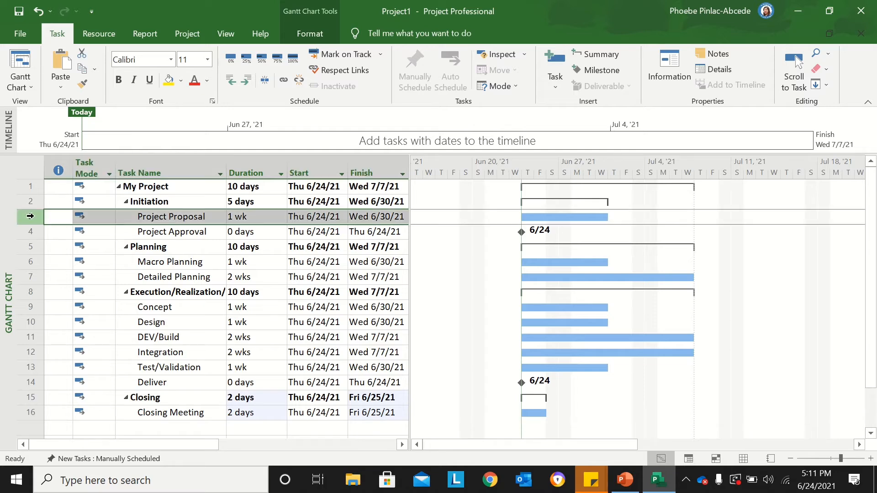
pyautogui.moveTo(30, 216); pyautogui.dragTo(31, 230)
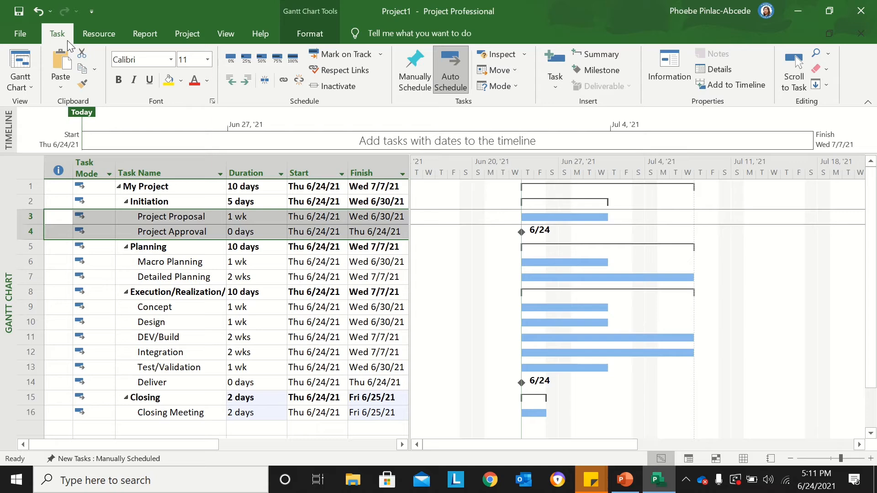
pyautogui.click(284, 83)
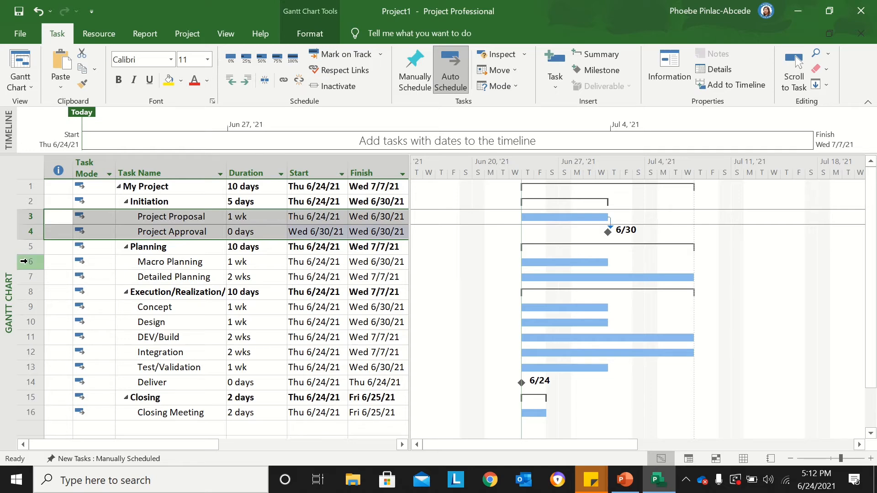
pyautogui.moveTo(30, 261); pyautogui.dragTo(30, 272)
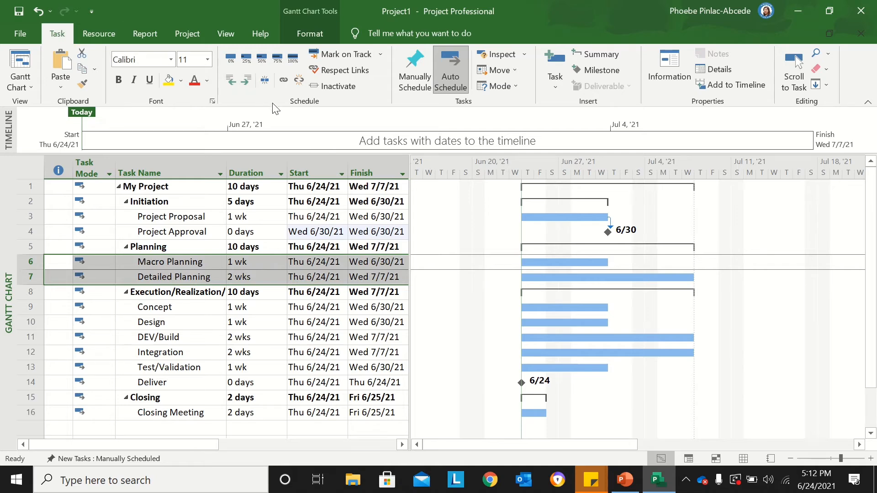
pyautogui.click(287, 82)
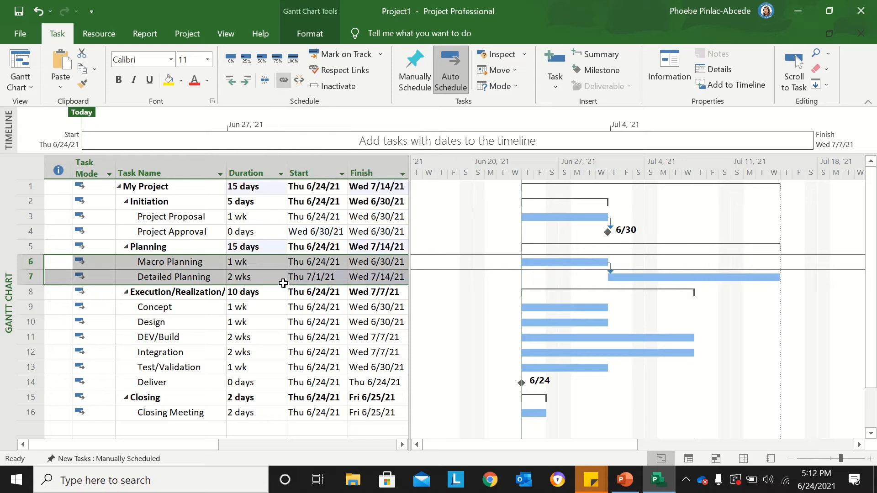
# Link the execution tasks from Concept through Deliver in sequence
pyautogui.moveTo(46, 307); pyautogui.dragTo(57, 382)
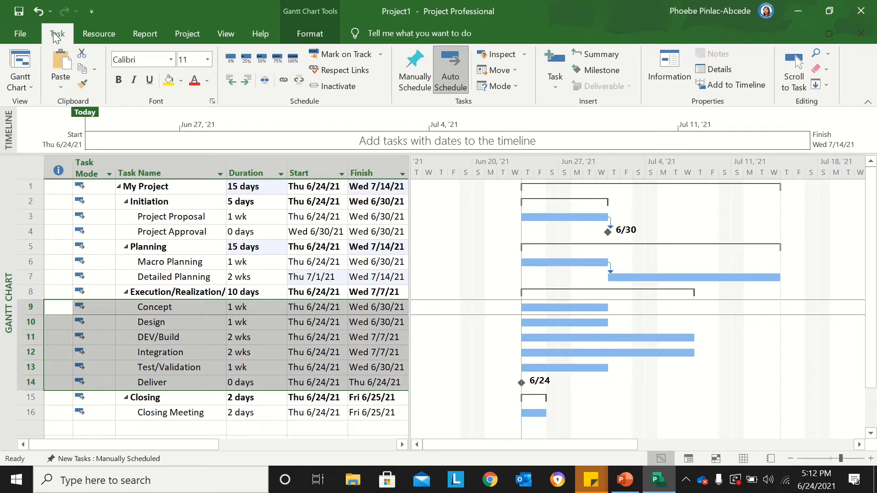
pyautogui.click(283, 81)
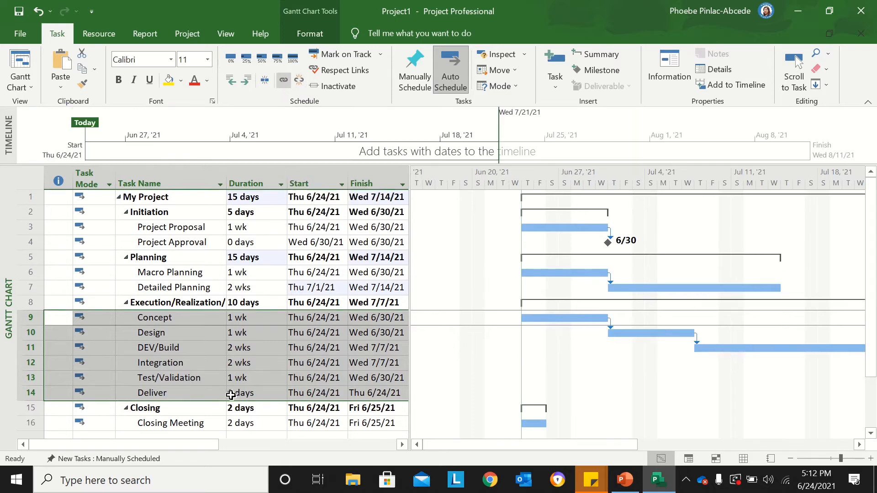
pyautogui.click(222, 288)
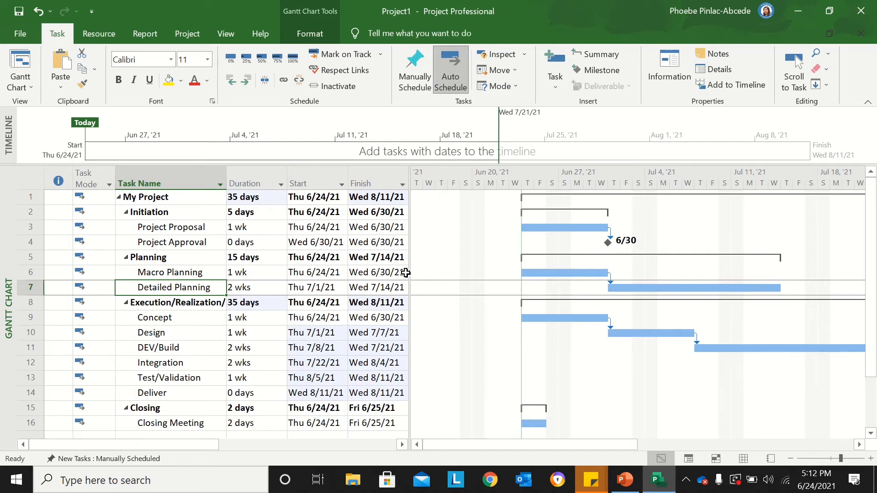
# Widen the task table to show the Predecessors column and examine the predecessors of Project Approval and Detailed Planning
pyautogui.moveTo(409, 288); pyautogui.dragTo(502, 287)
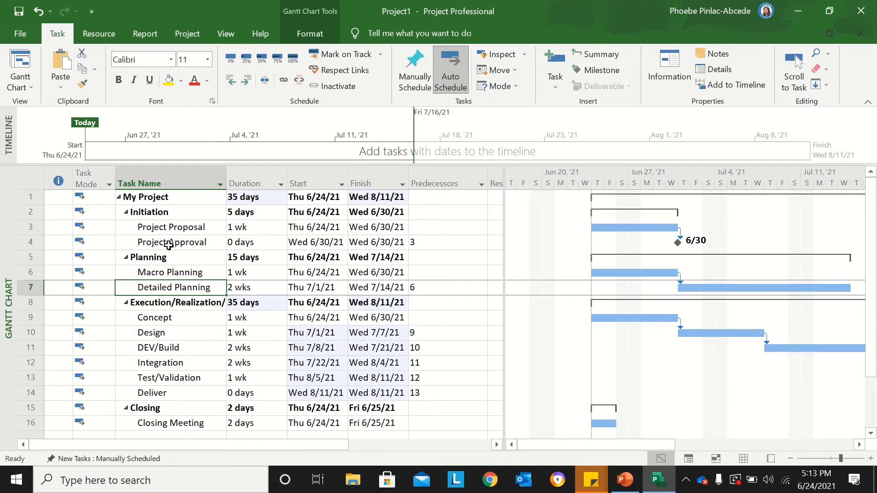
pyautogui.click(32, 244)
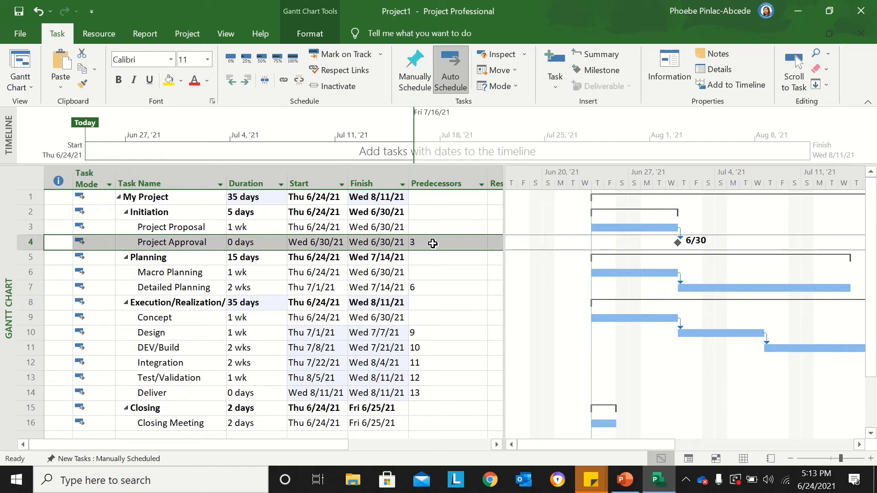
pyautogui.click(433, 243)
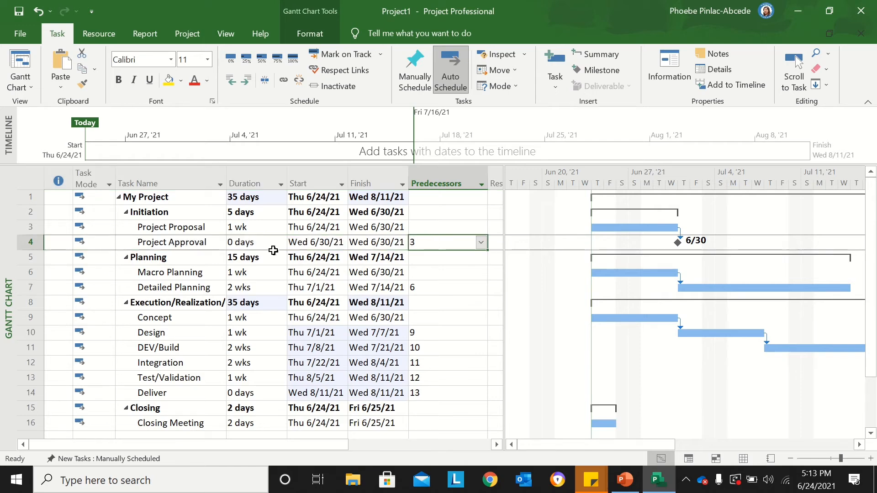
pyautogui.click(49, 246)
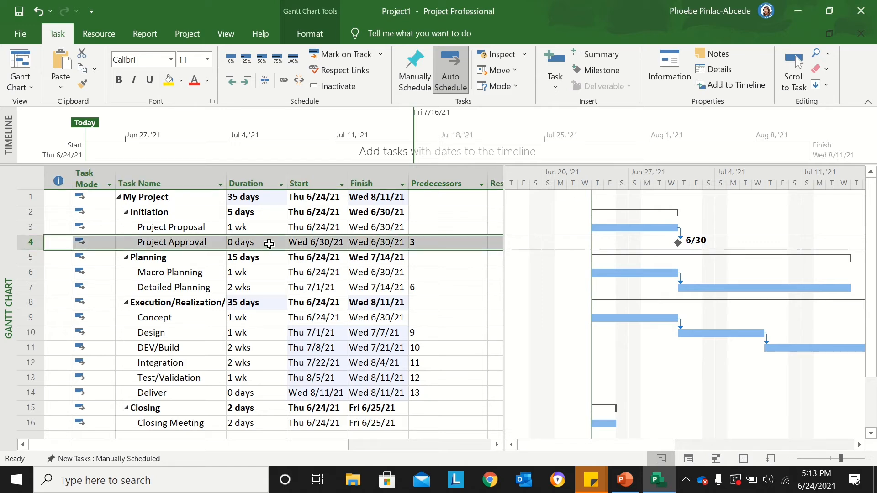
pyautogui.click(36, 227)
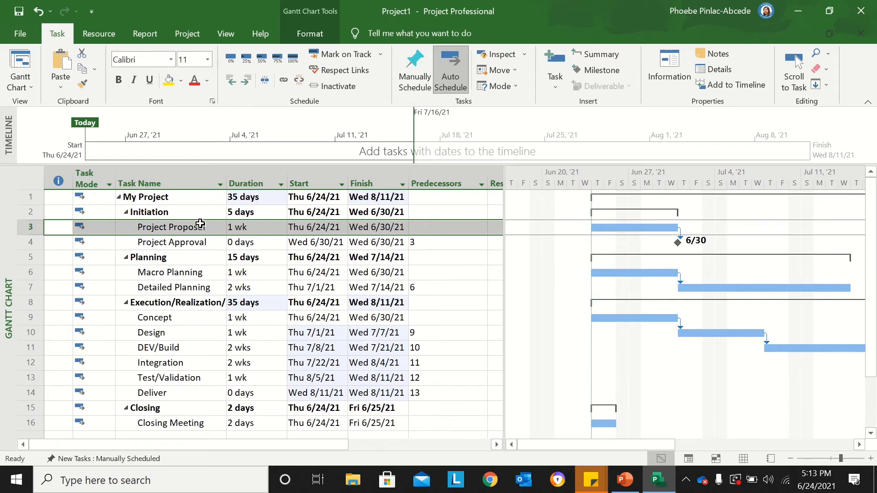
pyautogui.click(183, 284)
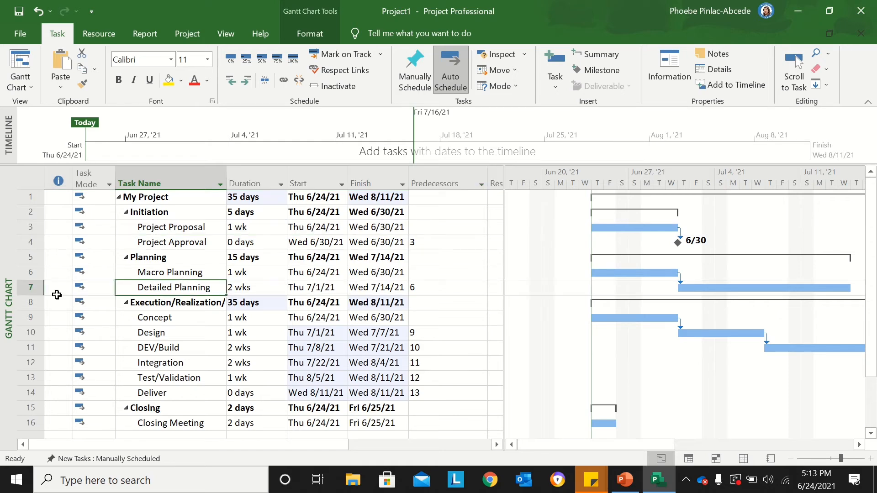
# Examine the predecessor relationship between Detailed Planning and Macro Planning, and the start date of Project Proposal
pyautogui.click(33, 288)
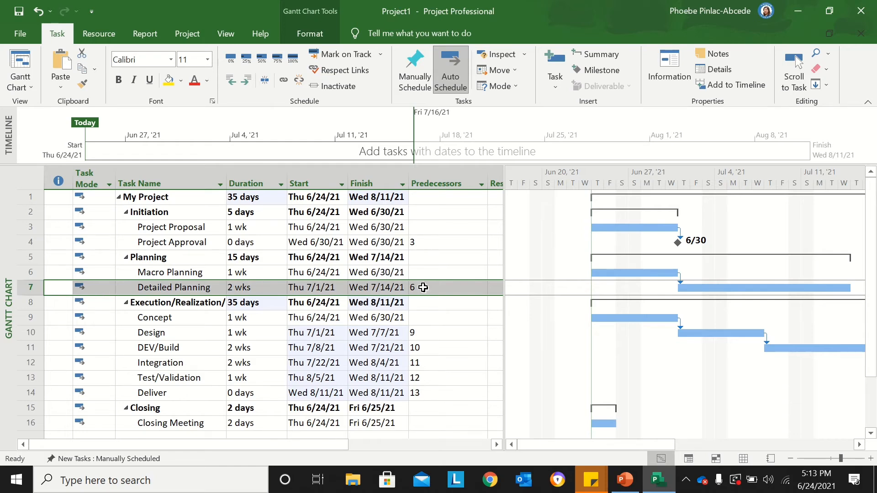
pyautogui.click(29, 273)
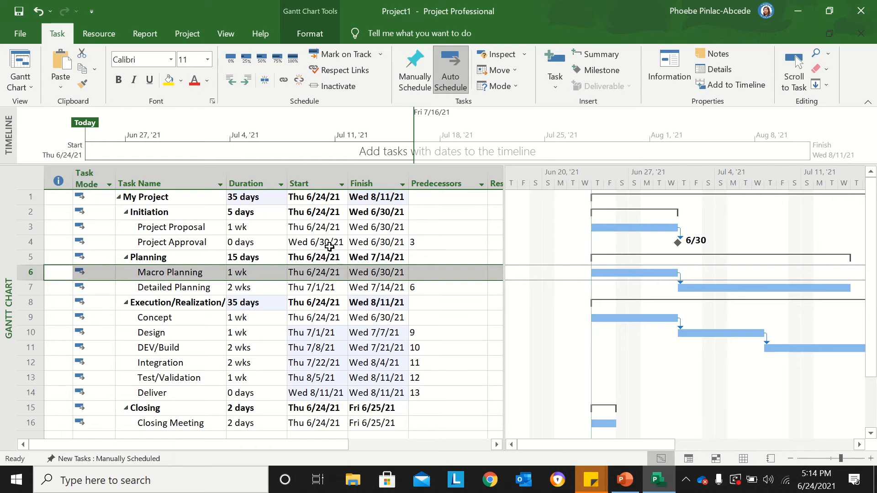
pyautogui.click(316, 228)
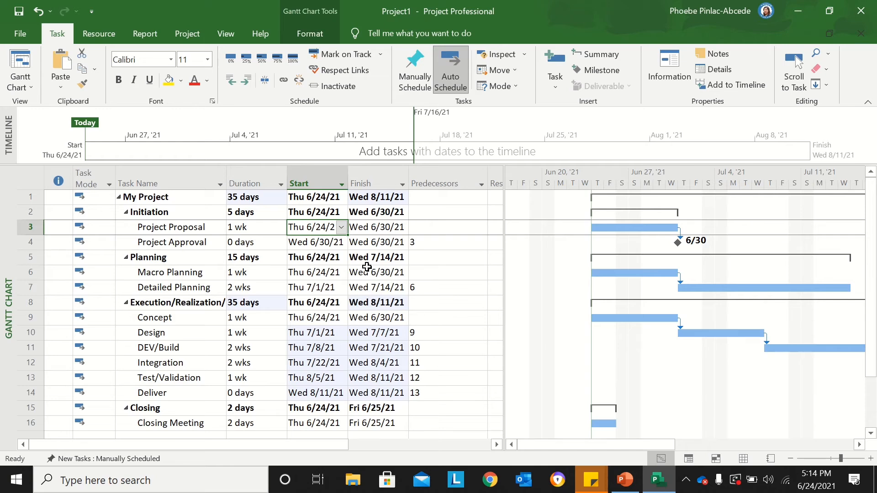
# Move the whole project to a new start date of 7/01/21
pyautogui.click(192, 38)
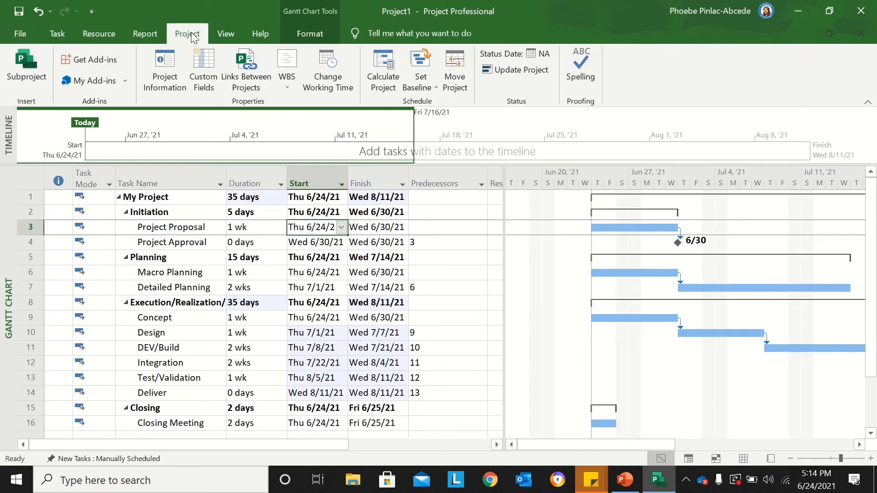
pyautogui.click(456, 80)
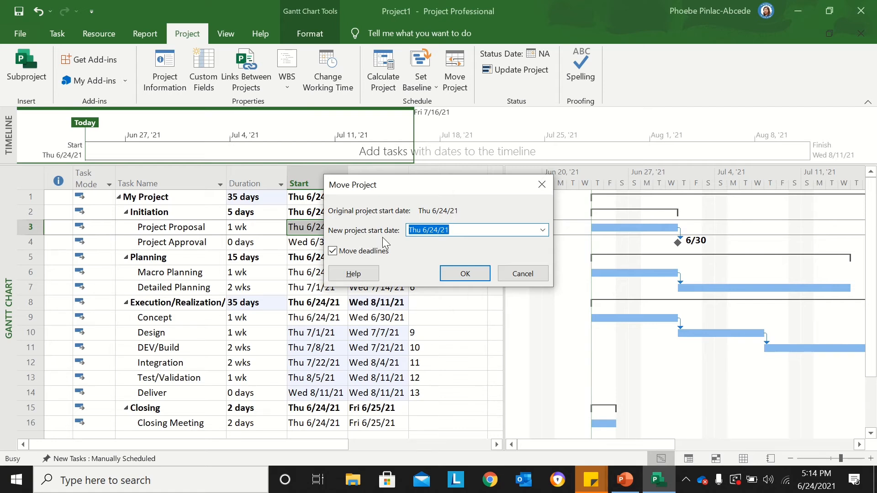
pyautogui.click(440, 230)
pyautogui.press('BackSpace')
pyautogui.write('7')
pyautogui.press('Delete')
pyautogui.press('Delete')
pyautogui.write('01')
pyautogui.click(464, 274)
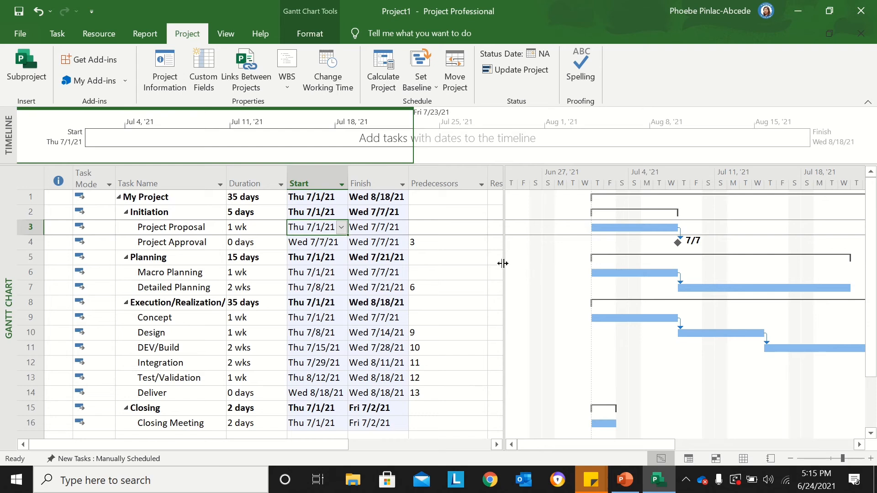
# Widen the Gantt chart area and examine the Initiation and Planning bars and the link from Project Proposal to Project Approval
pyautogui.moveTo(505, 263); pyautogui.dragTo(472, 264)
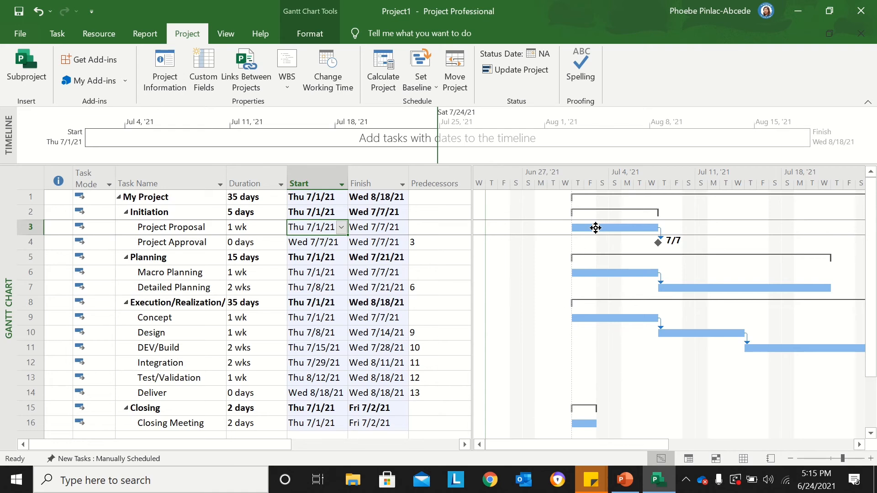
pyautogui.moveTo(596, 228)
pyautogui.moveTo(625, 274)
pyautogui.click(35, 212)
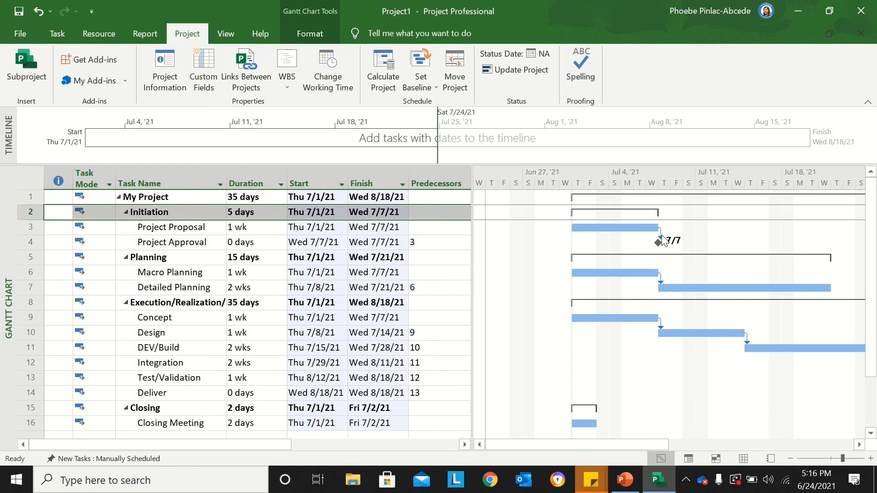
pyautogui.moveTo(662, 239)
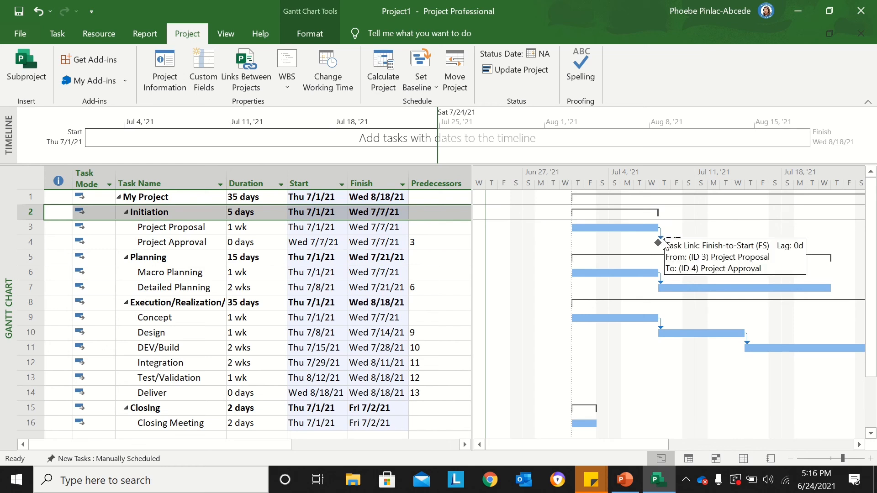